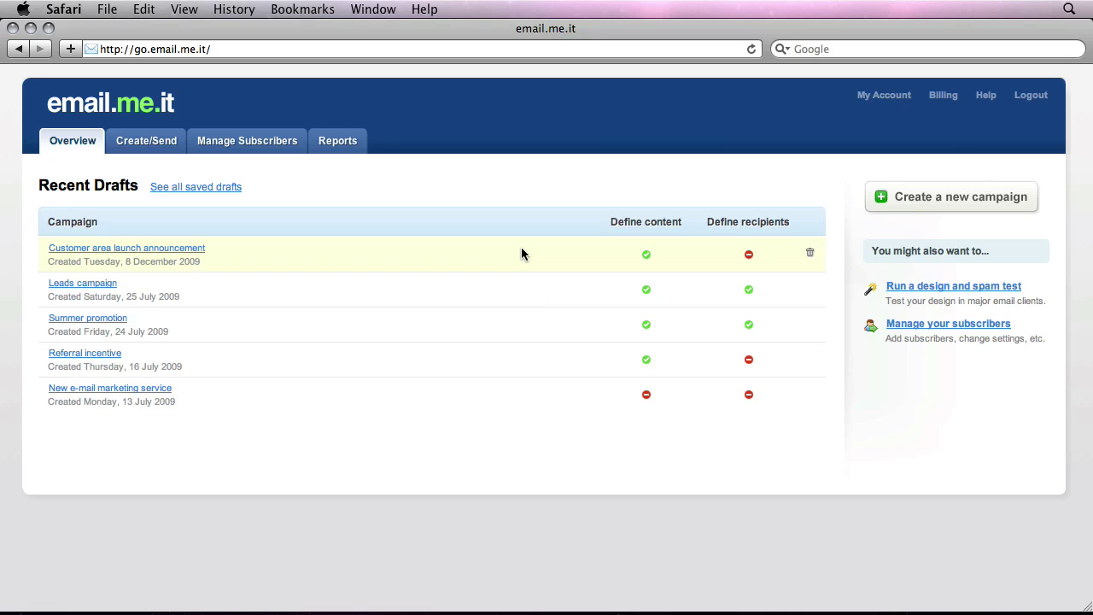
Open the Customer area launch announcement draft and preview its text, checking the website link, username and password lines.
click(177, 251)
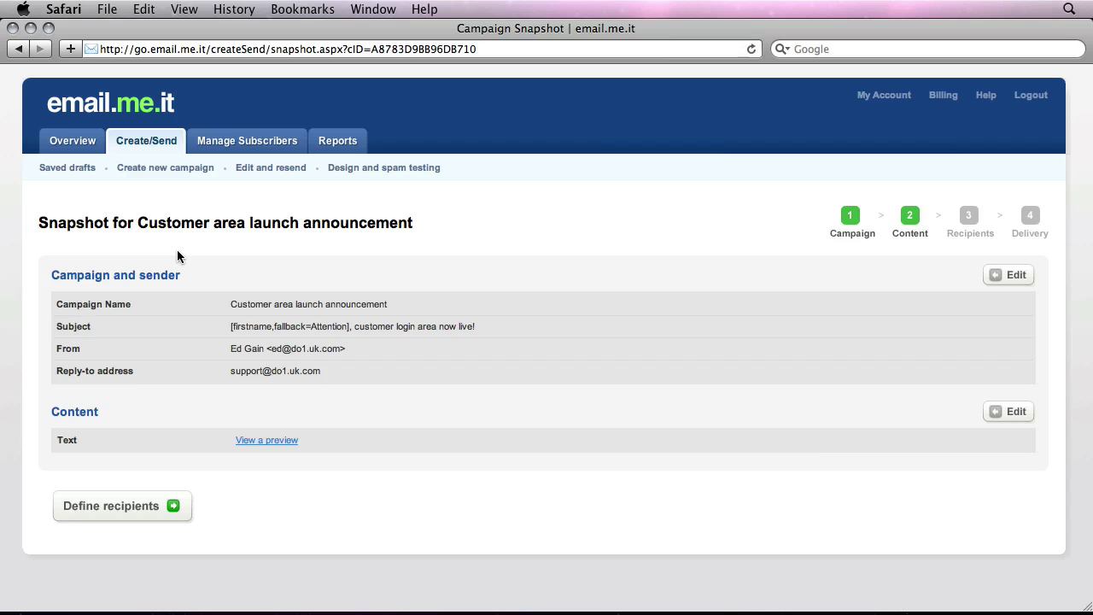
click(254, 440)
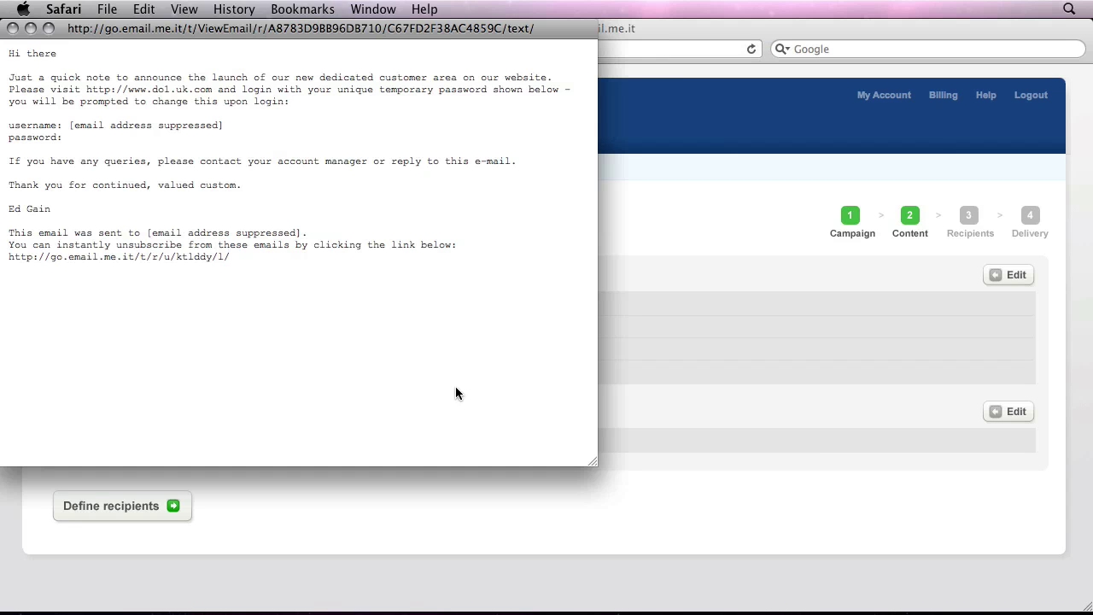
drag(475, 30, 636, 86)
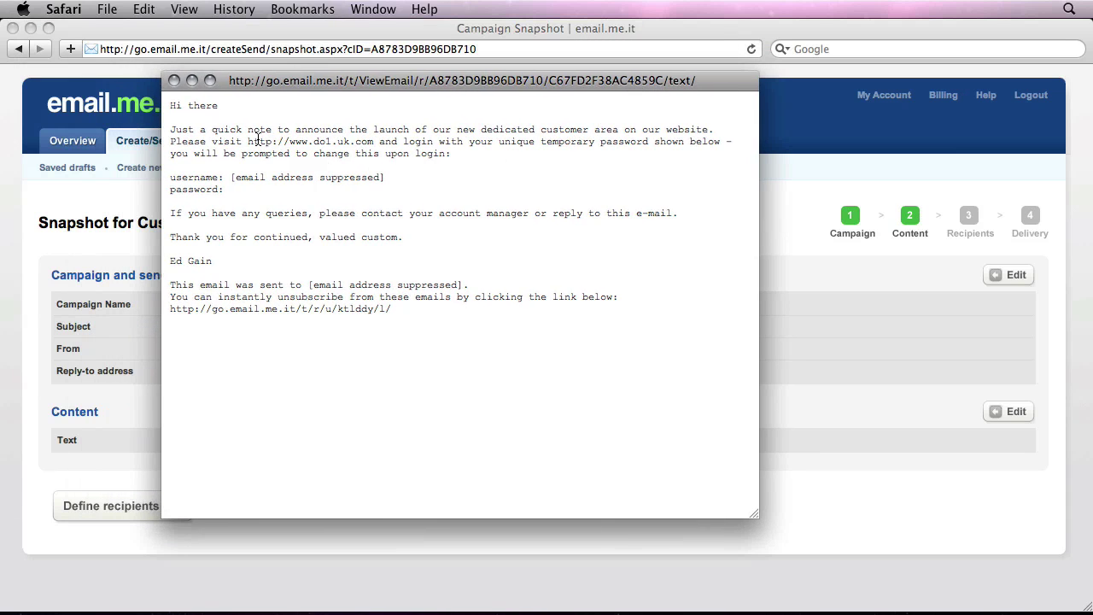
drag(249, 141, 367, 142)
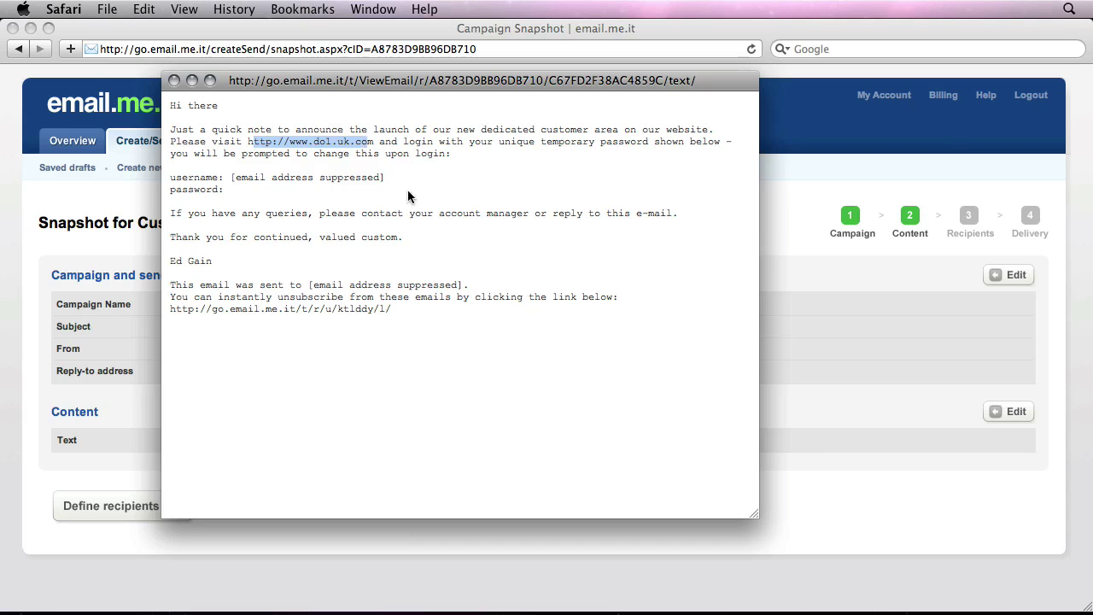
click(390, 209)
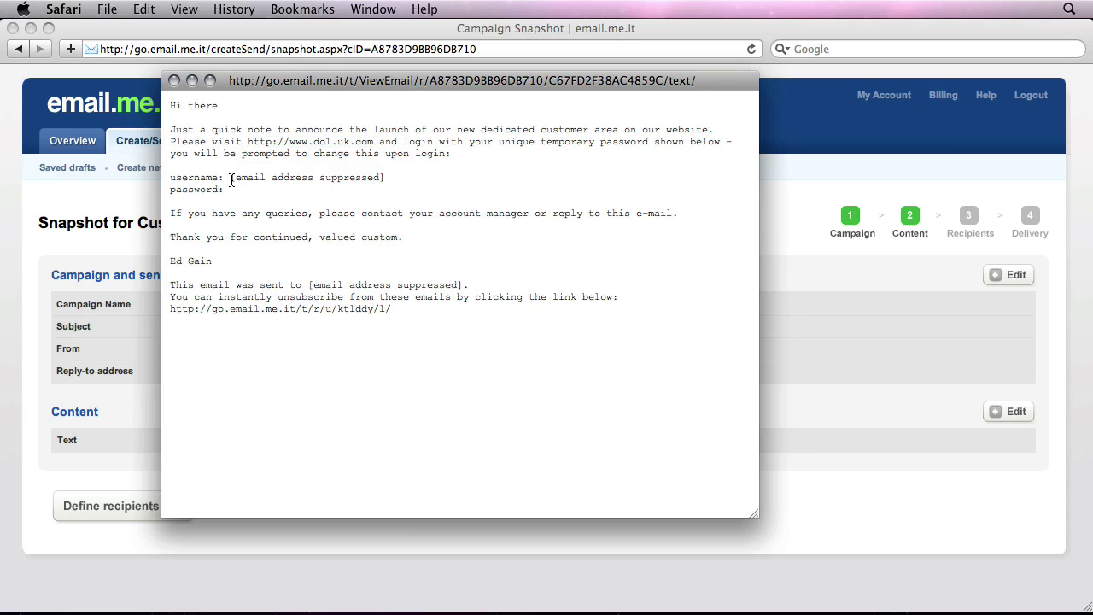
drag(231, 177, 388, 177)
click(424, 175)
triple_click(209, 190)
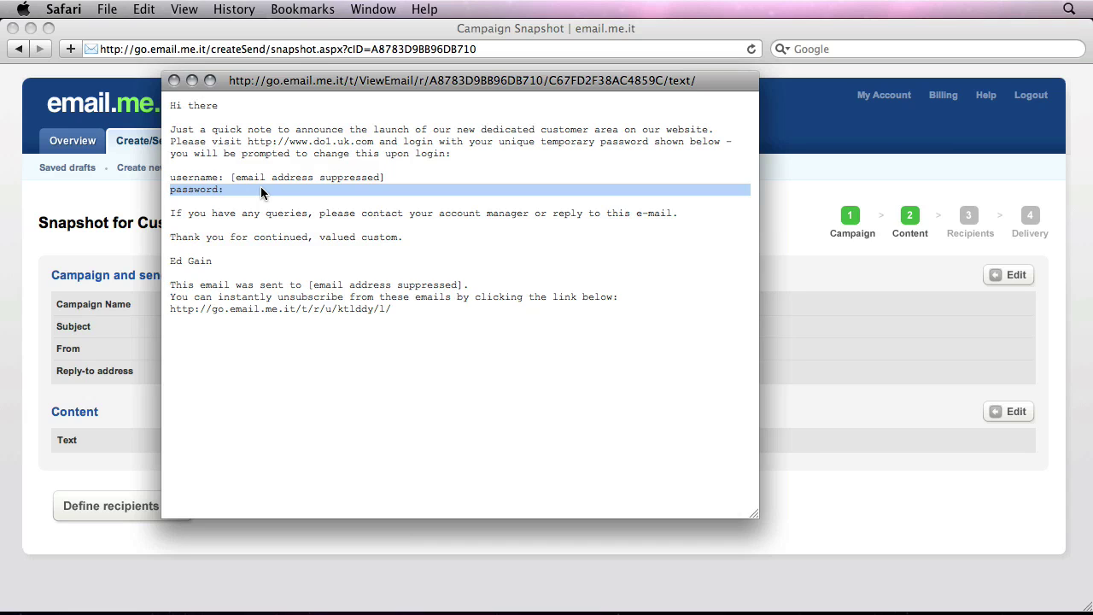
click(174, 80)
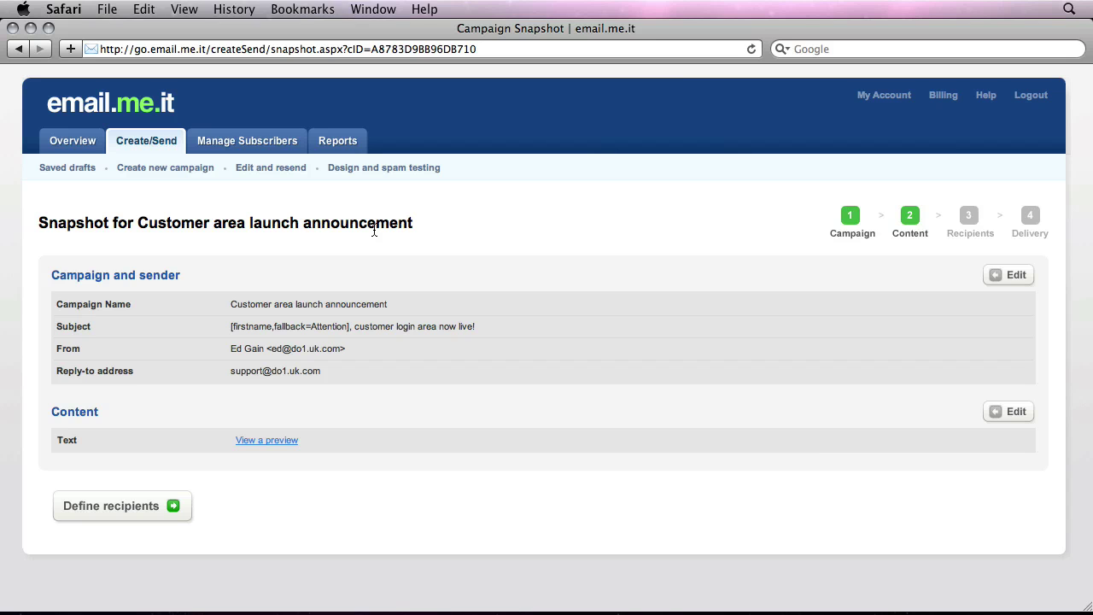
Switch to the do1-subscribers spreadsheet in Numbers, examine the name, email and password columns, and return to Safari.
key(F9)
click(315, 156)
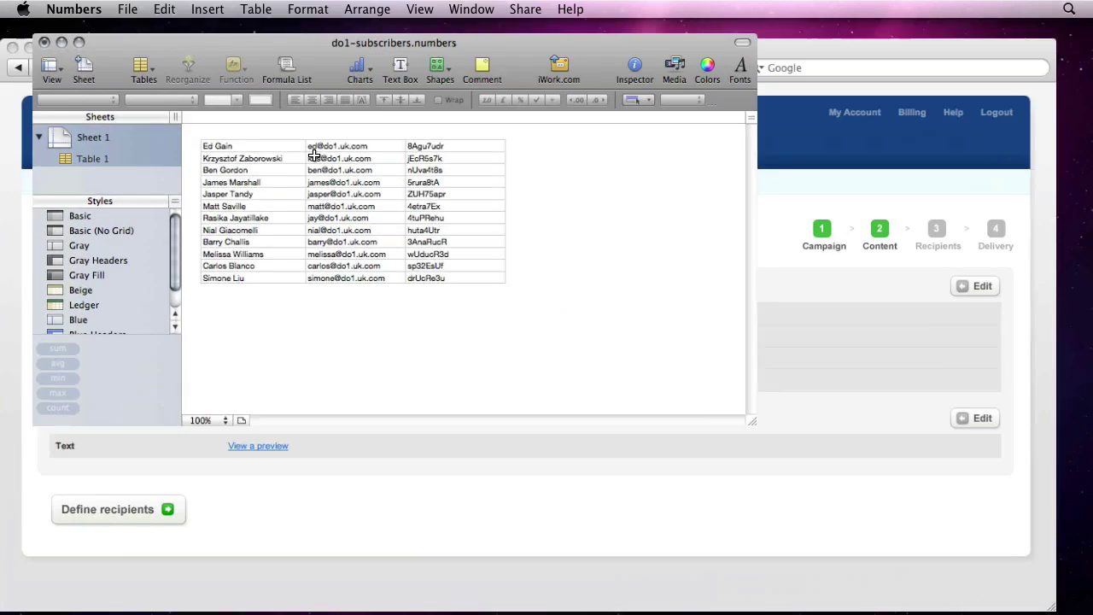
click(267, 149)
click(366, 150)
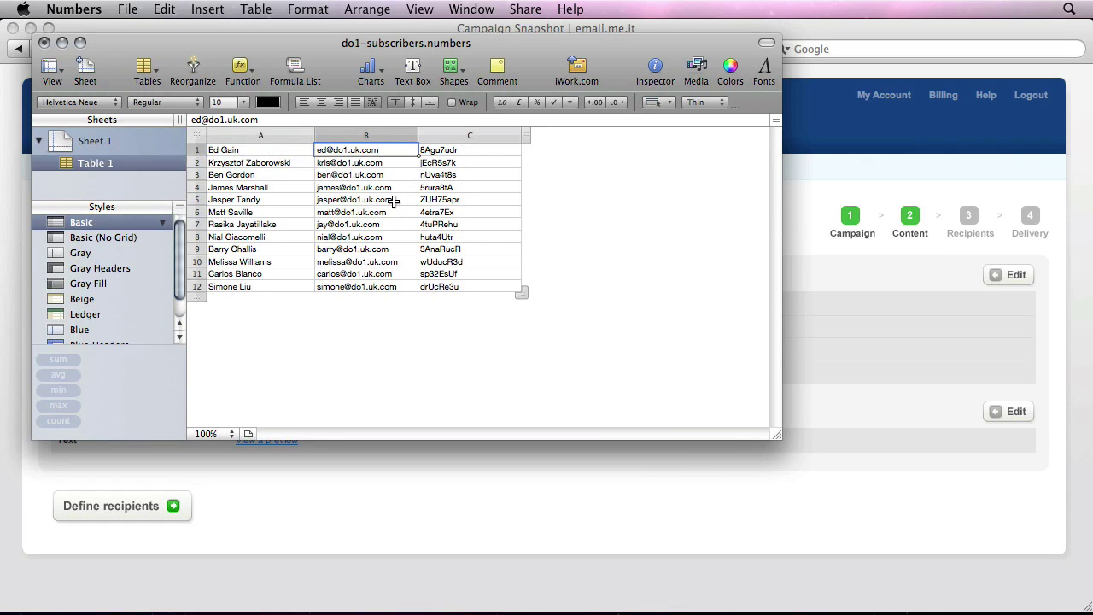
click(442, 152)
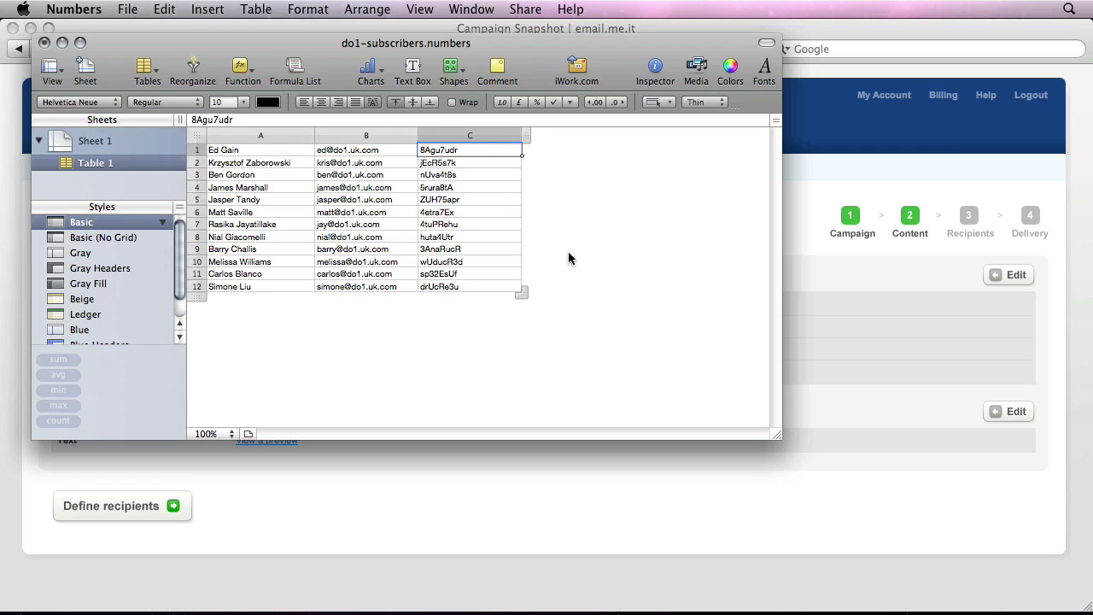
click(830, 176)
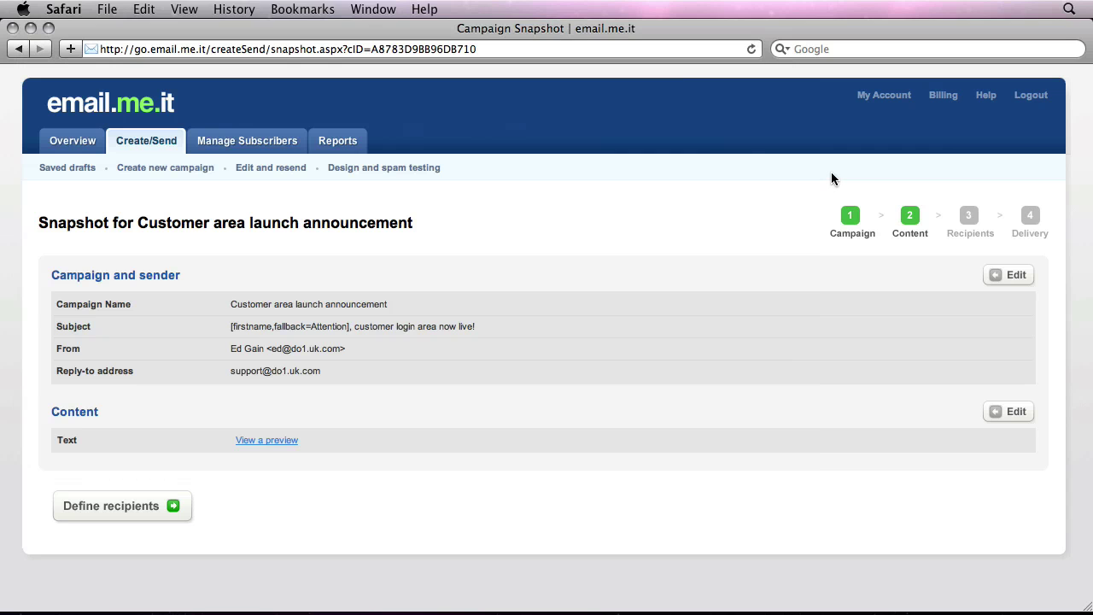
Create a new single opt-in subscriber list named "Customer area mailing list".
click(268, 146)
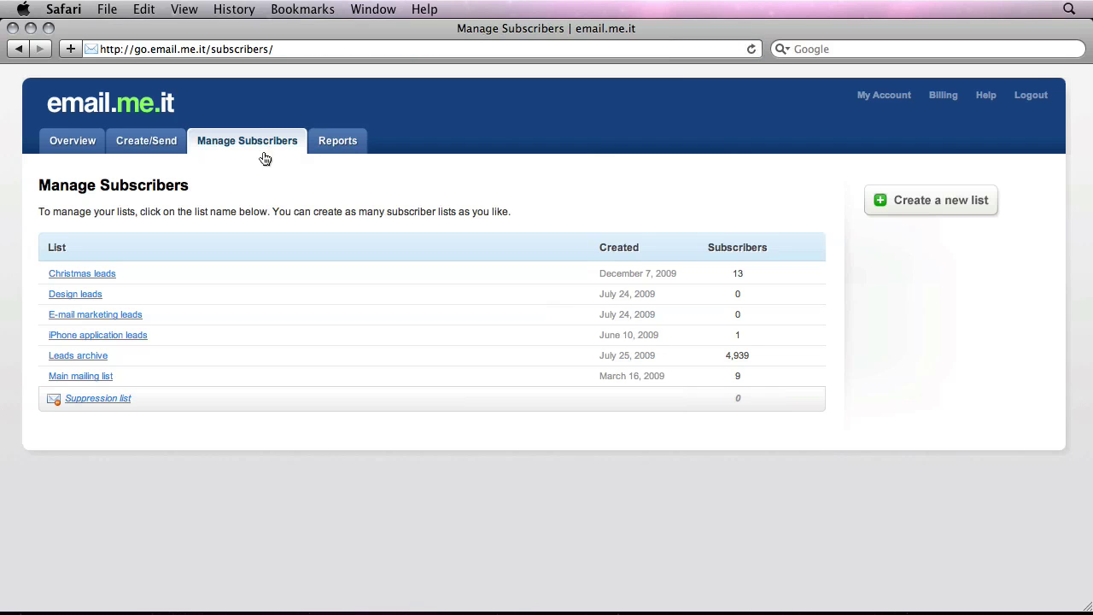
click(936, 207)
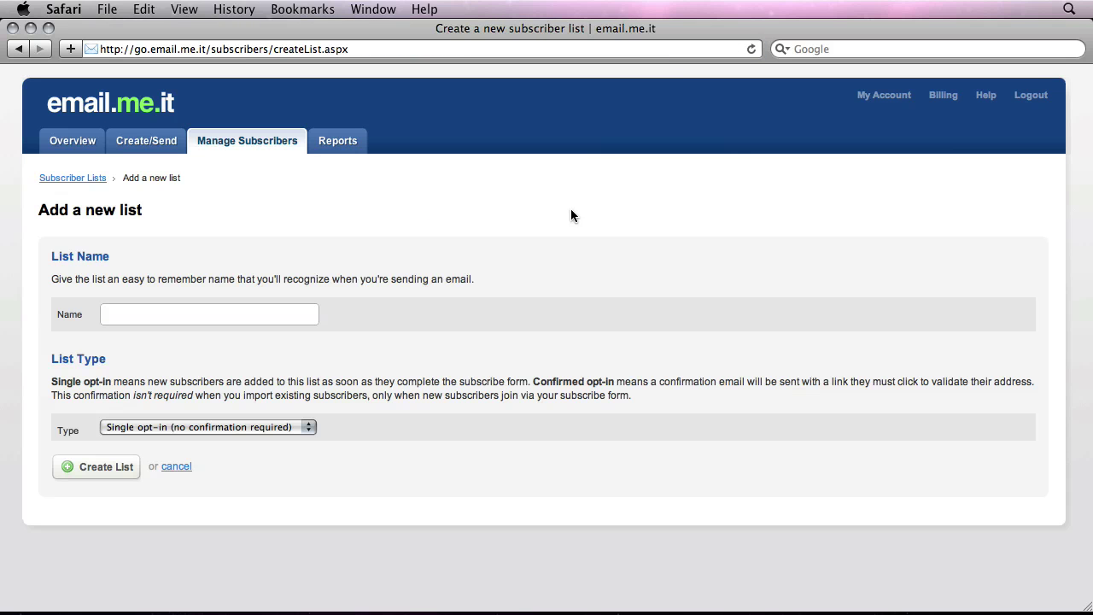
text(Customer area mailing list)
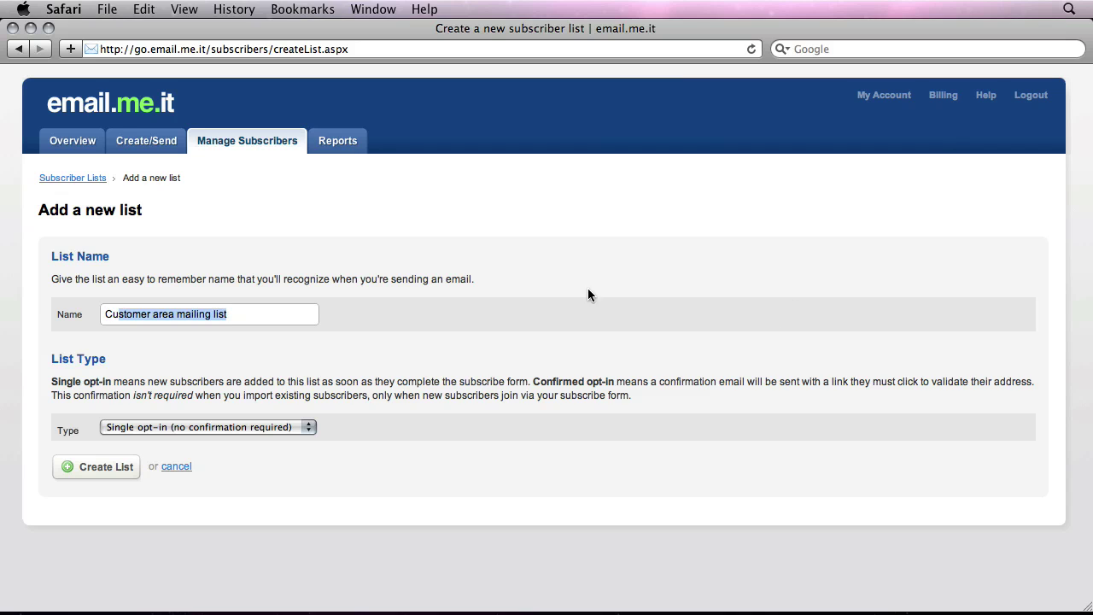
click(500, 393)
click(85, 475)
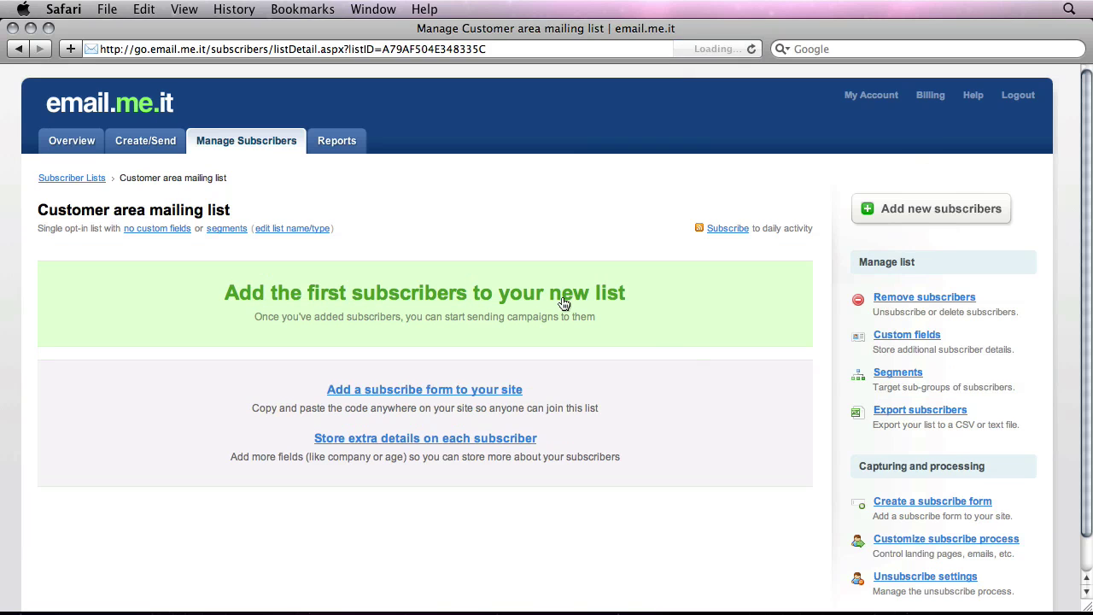
Start adding subscribers to the new list from a file, confirming that all of them fall into the "OK to use" category.
click(564, 303)
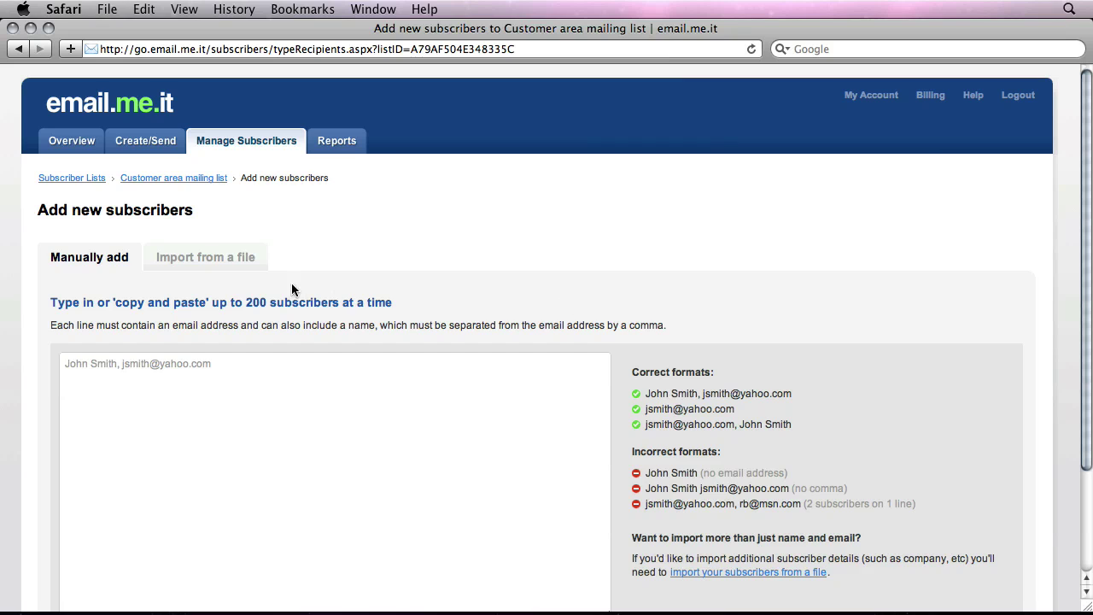
click(225, 265)
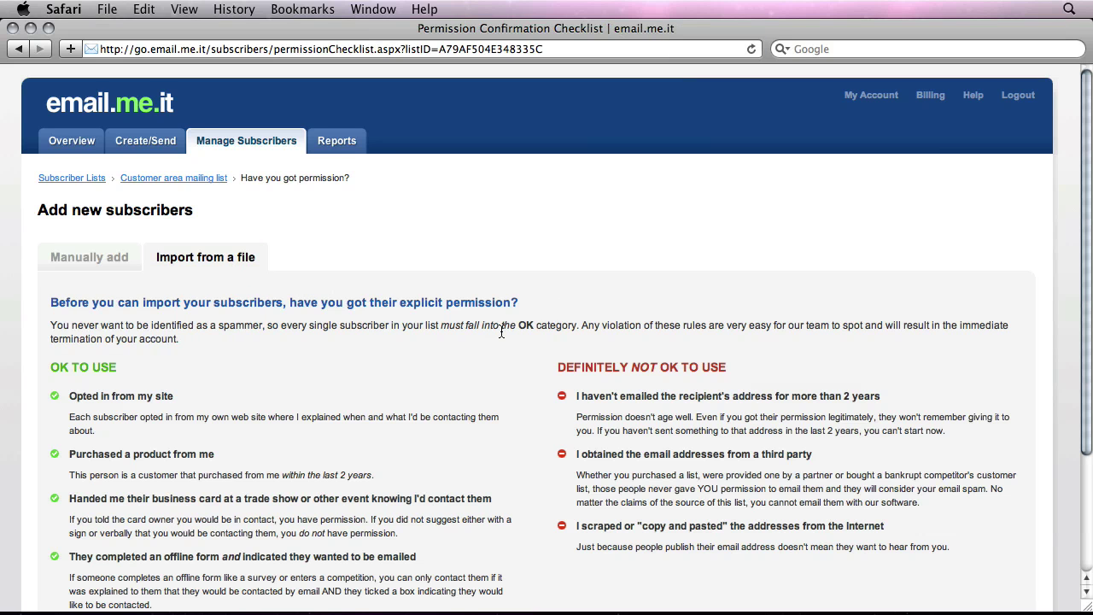
scroll(502, 332, down, 5)
click(64, 491)
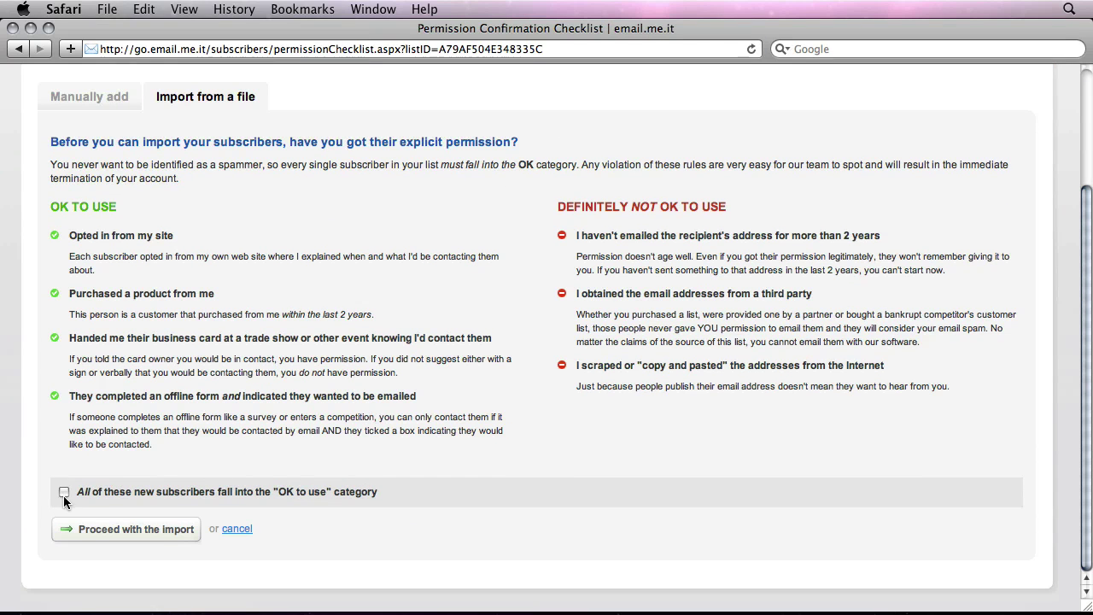
click(135, 536)
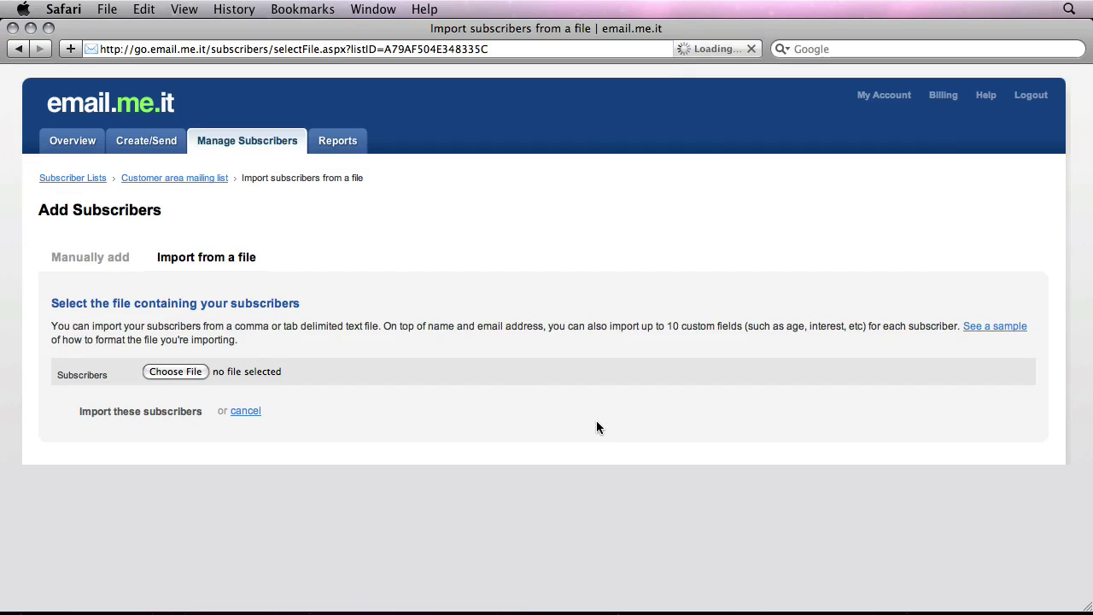
Choose the do1-subscribers CSV file from the Desktop and upload it for import.
click(175, 371)
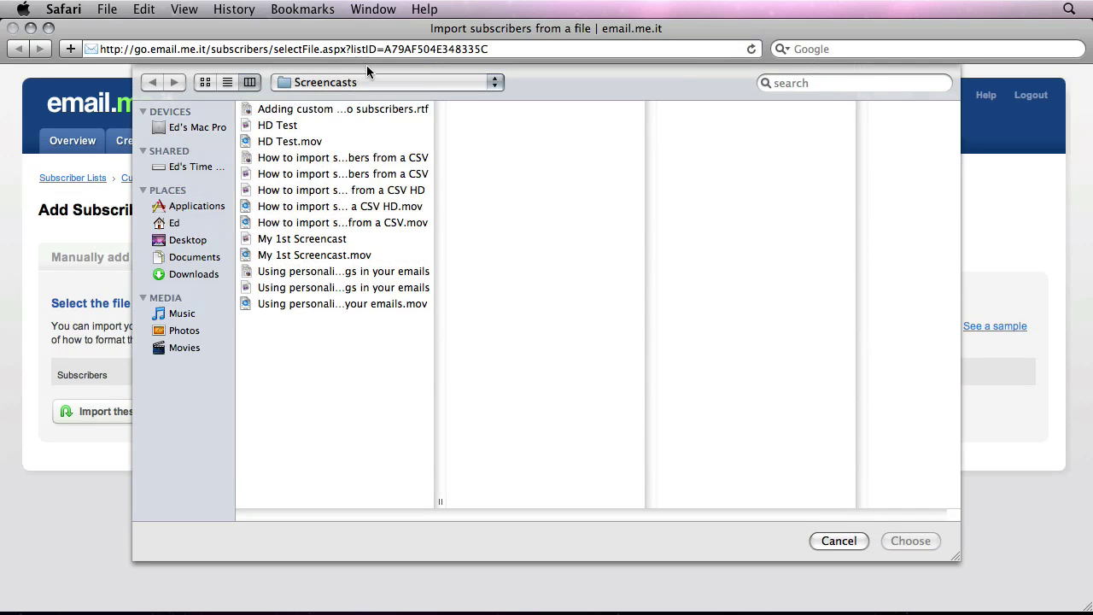
key(super+shift+d)
click(336, 111)
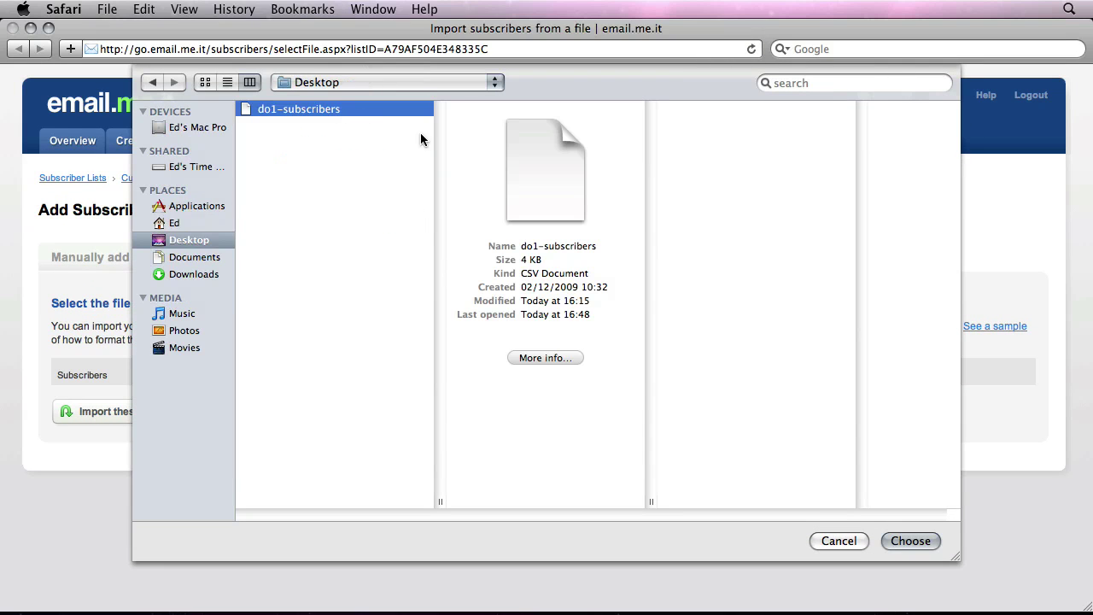
click(919, 546)
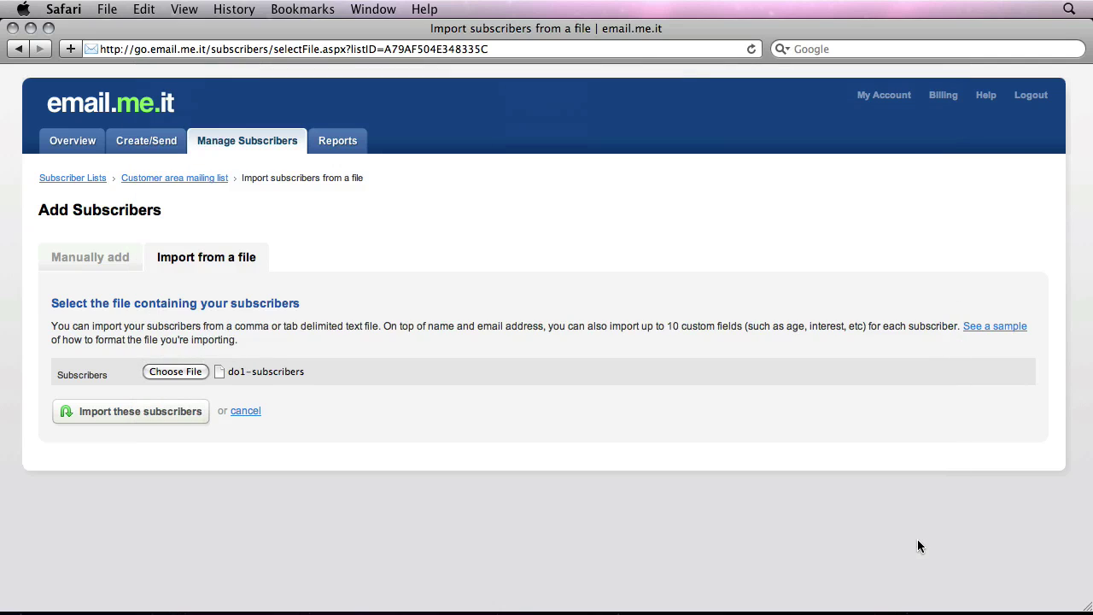
click(151, 411)
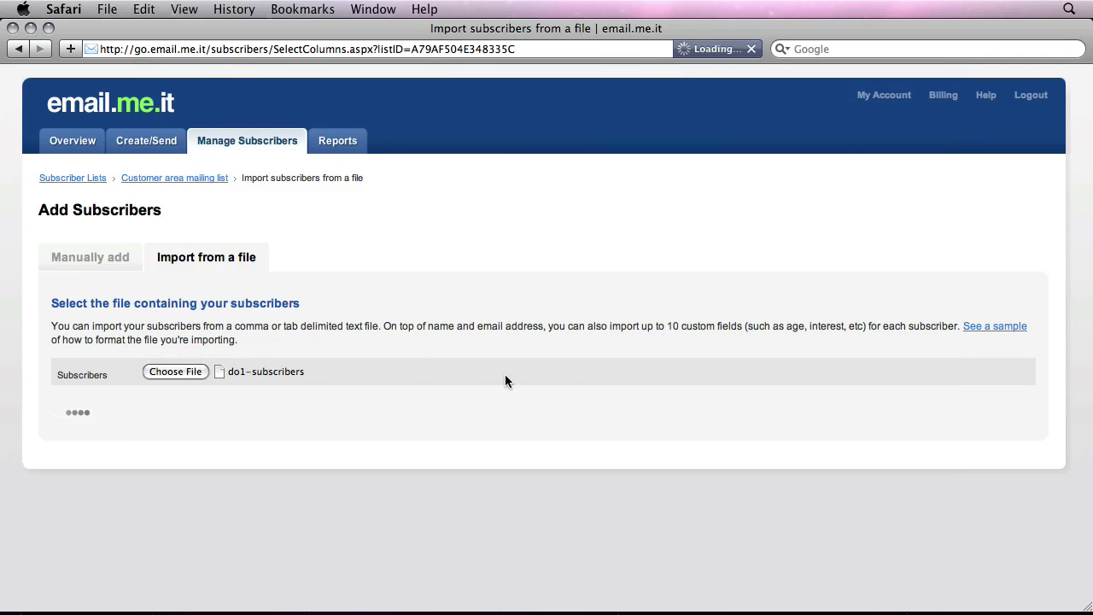
Match column 1 of the file to Name and keep column 2 matched to Email Address.
scroll(595, 216, down, 5)
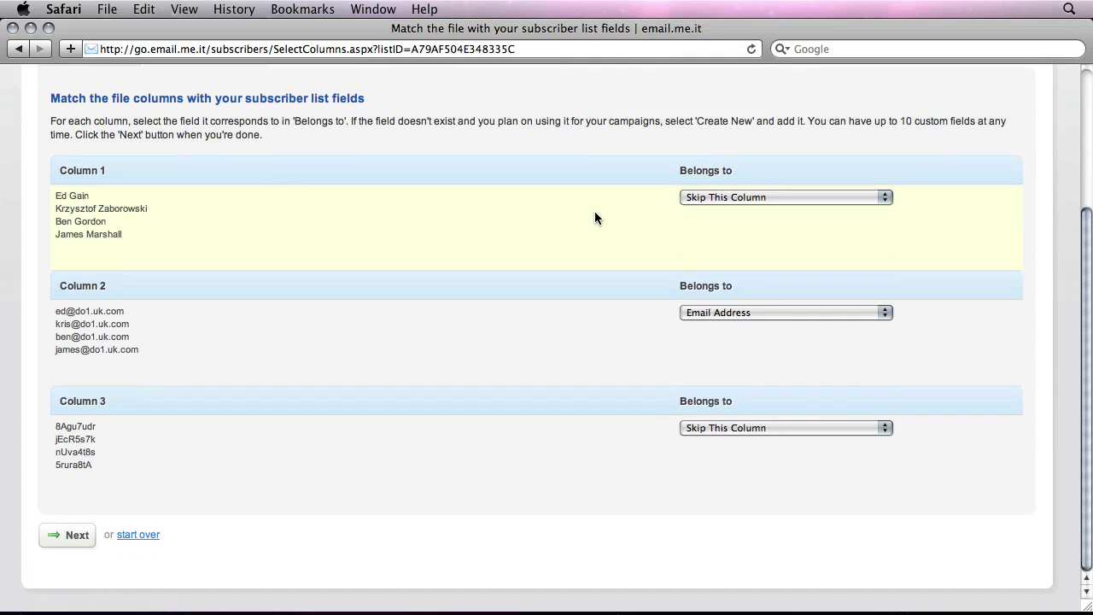
scroll(595, 217, up, 1)
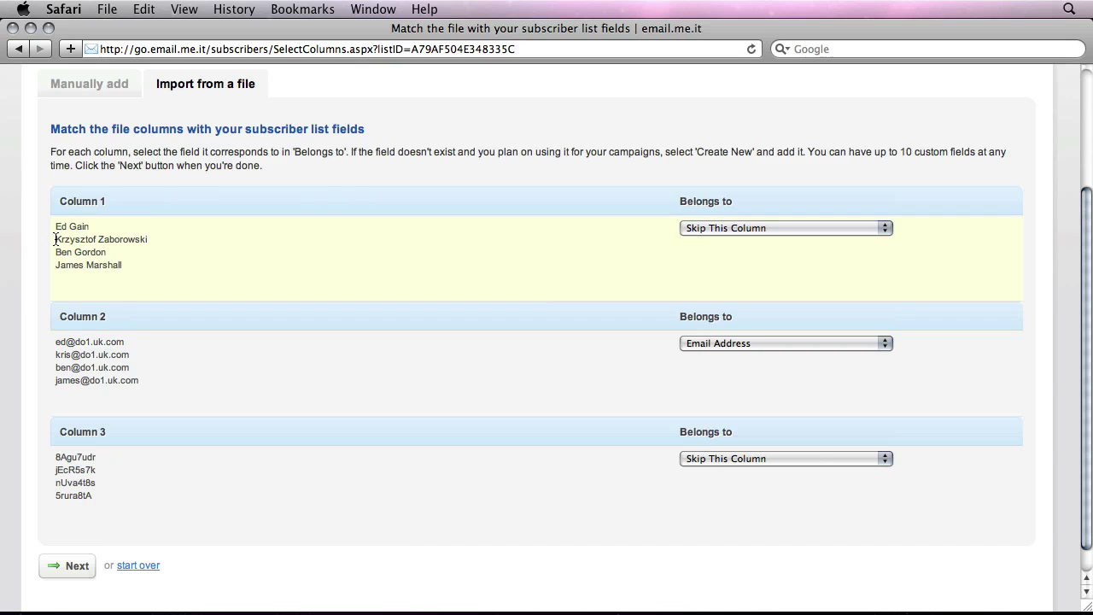
click(713, 228)
click(730, 266)
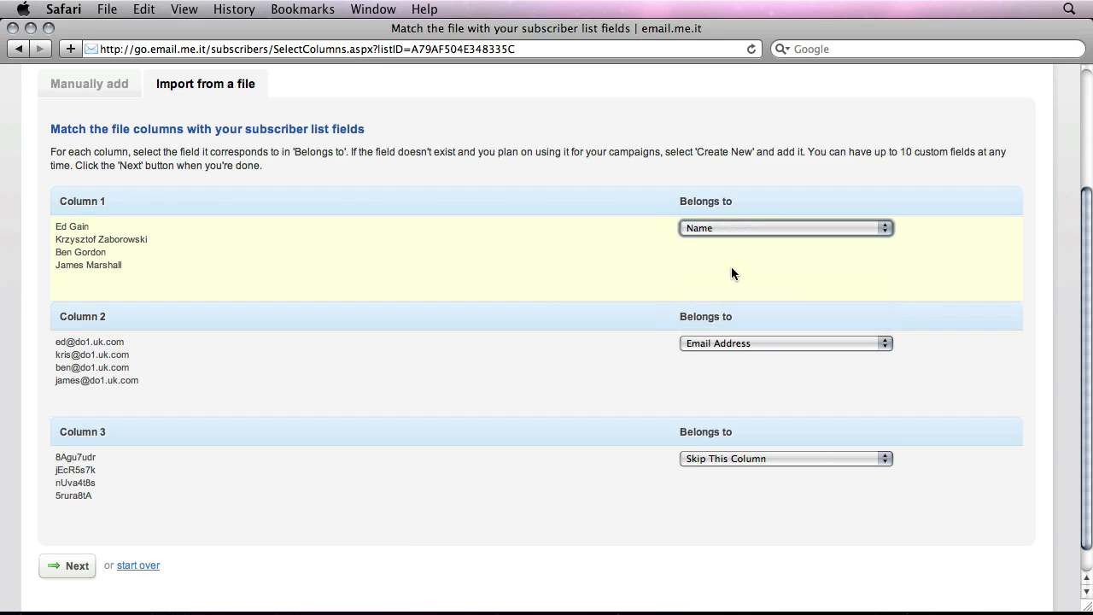
click(760, 343)
click(945, 335)
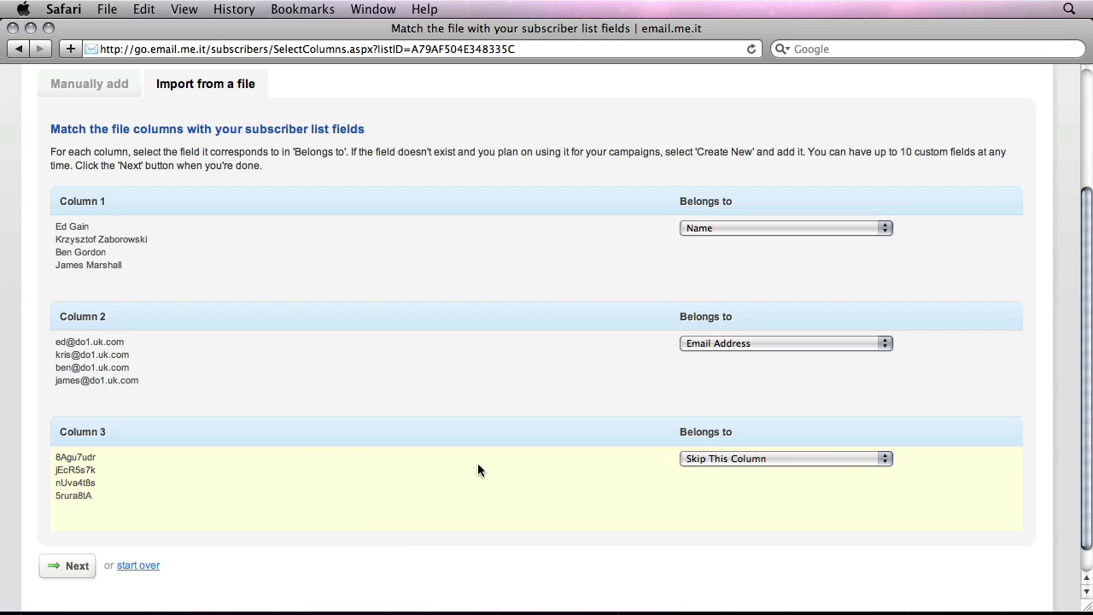
Match column 3 to a new text field named "password" and complete the subscriber import.
click(742, 459)
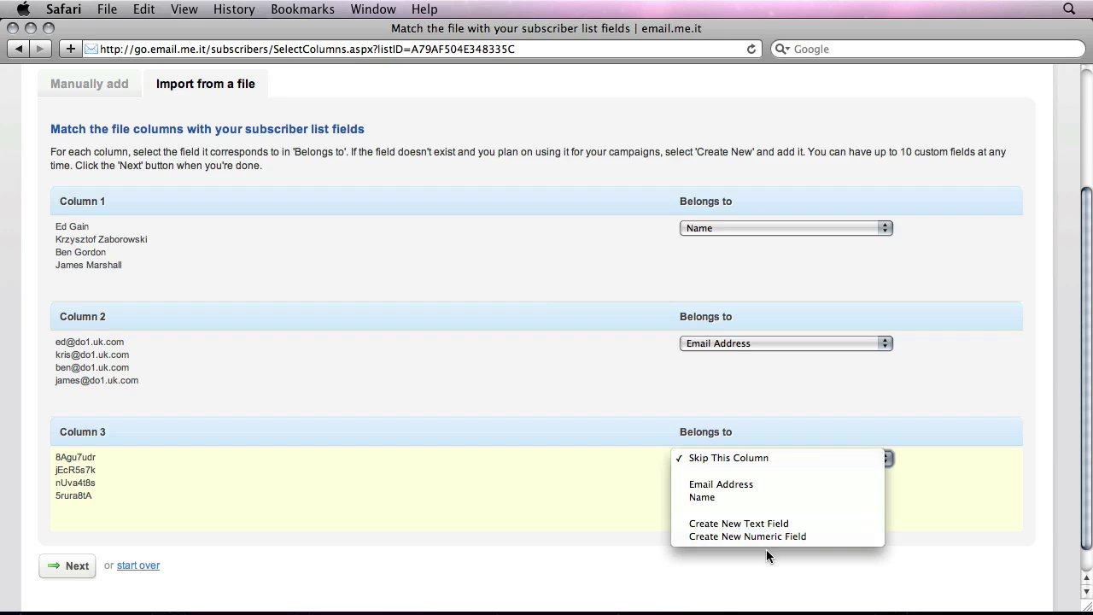
click(765, 524)
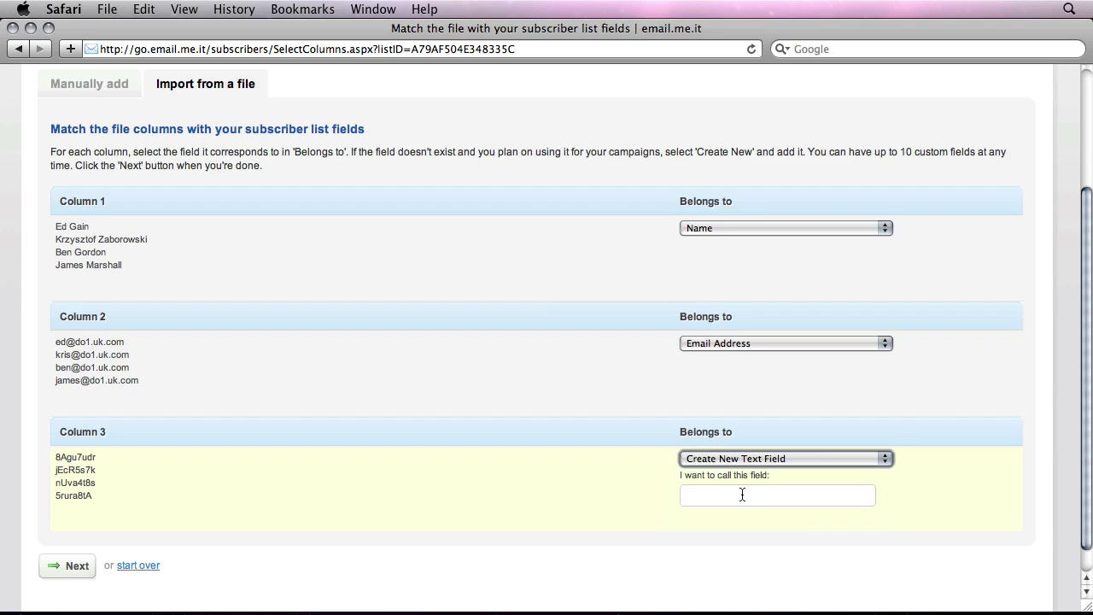
click(735, 492)
text(password)
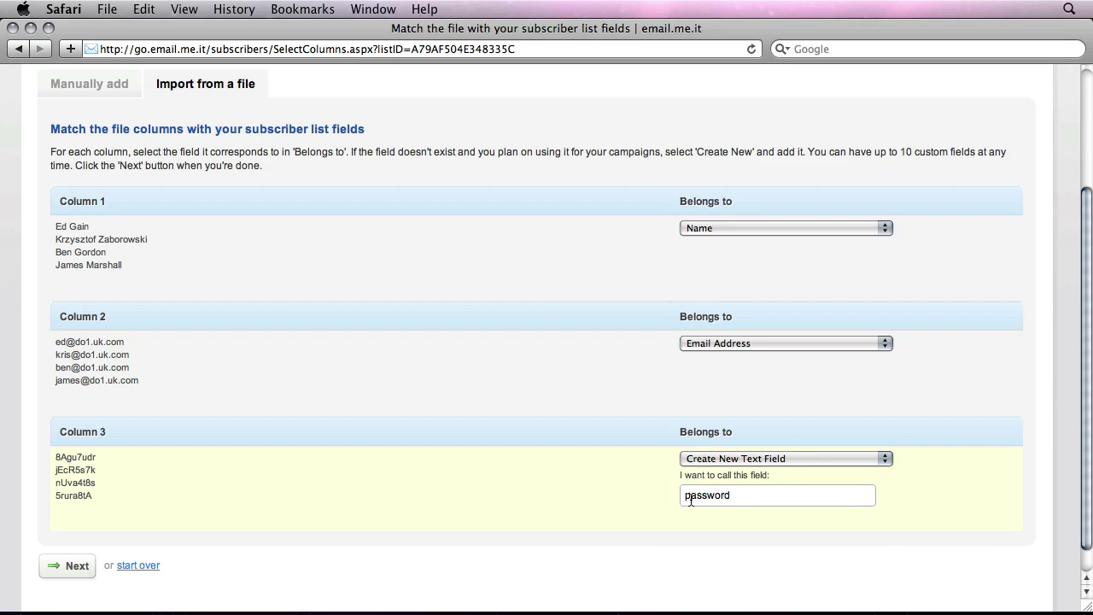
click(620, 510)
scroll(625, 508, down, 1)
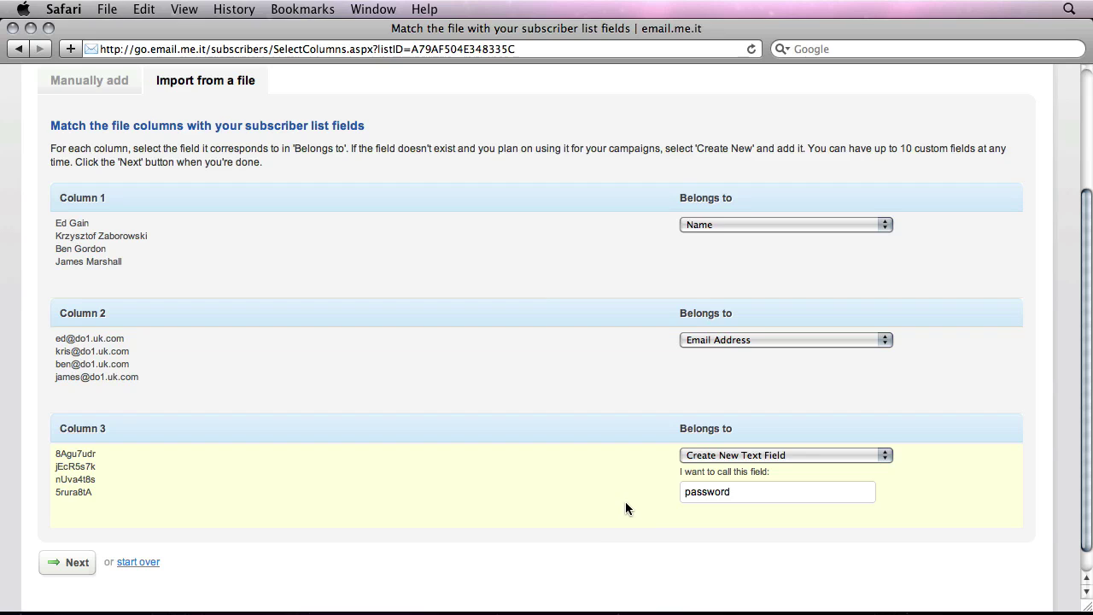
click(74, 562)
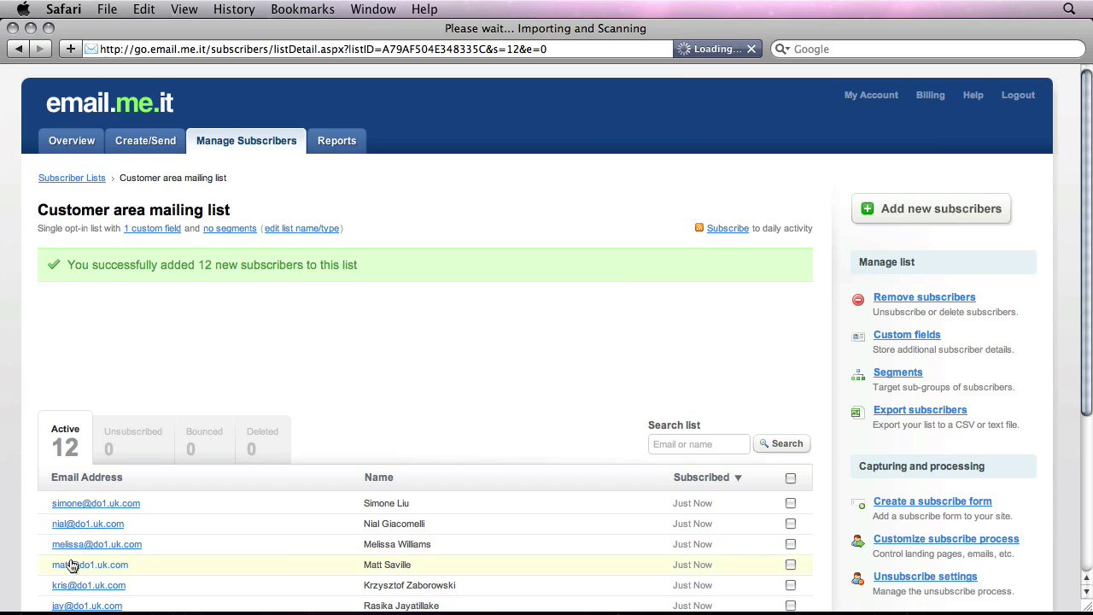
Review the email addresses and names of the subscribers imported into the Customer area mailing list.
scroll(509, 429, down, 5)
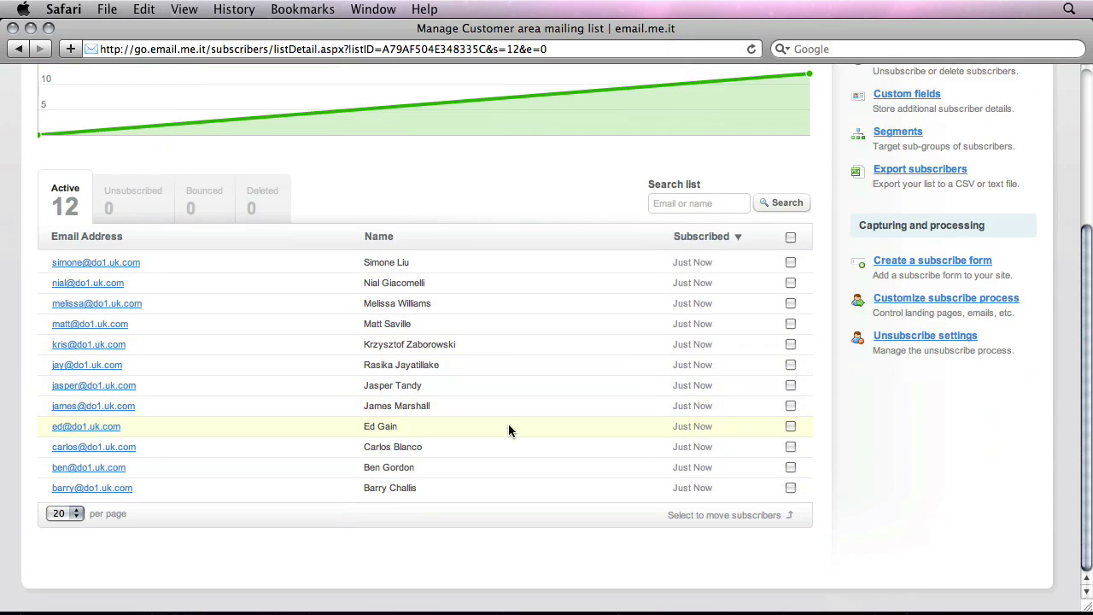
scroll(409, 360, up, 1)
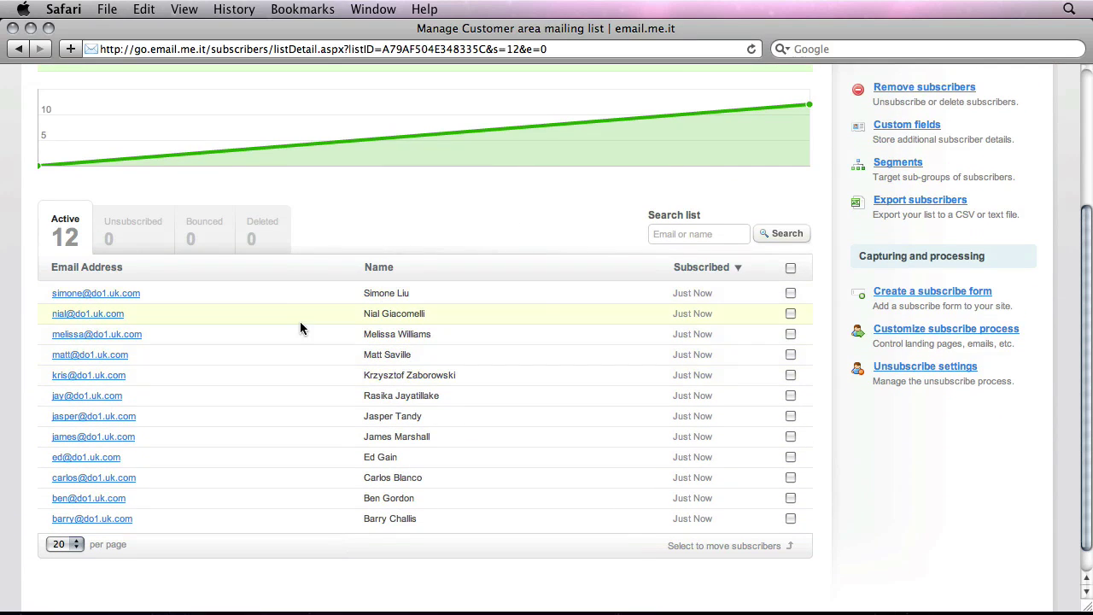
scroll(368, 376, up, 3)
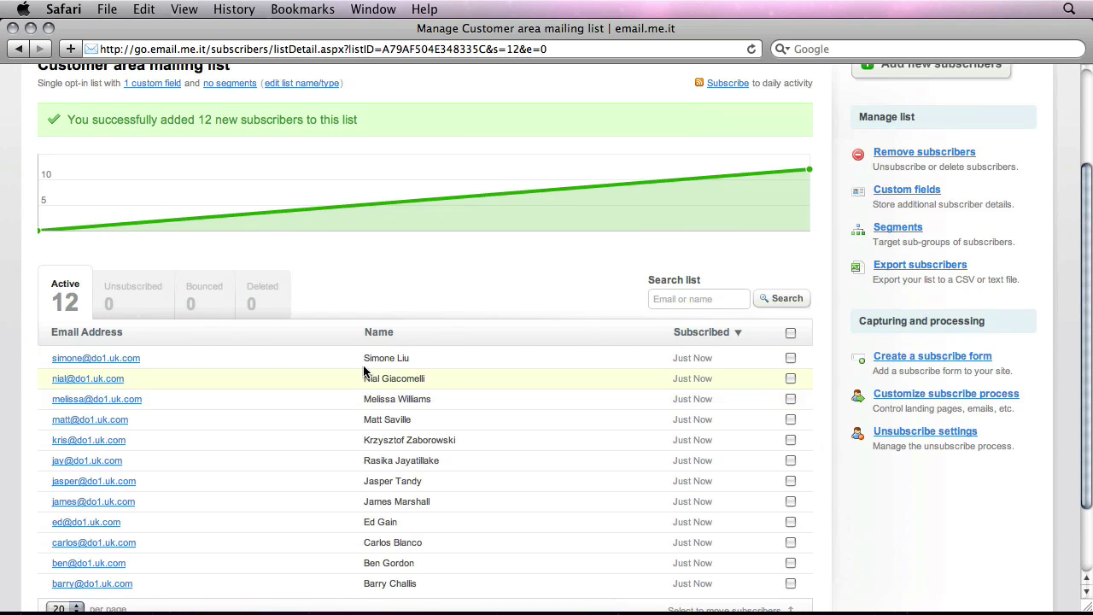
Open an imported subscriber's details and compare the stored password with that subscriber's row in the do1-subscribers spreadsheet in Numbers.
click(91, 522)
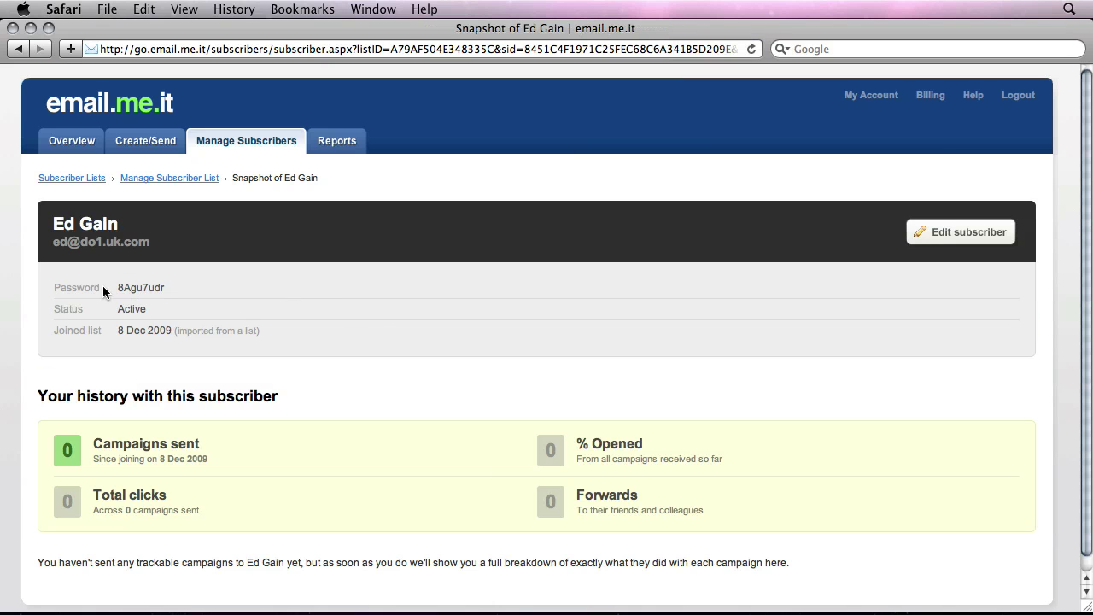
drag(55, 290, 167, 289)
click(237, 290)
key(F9)
click(216, 191)
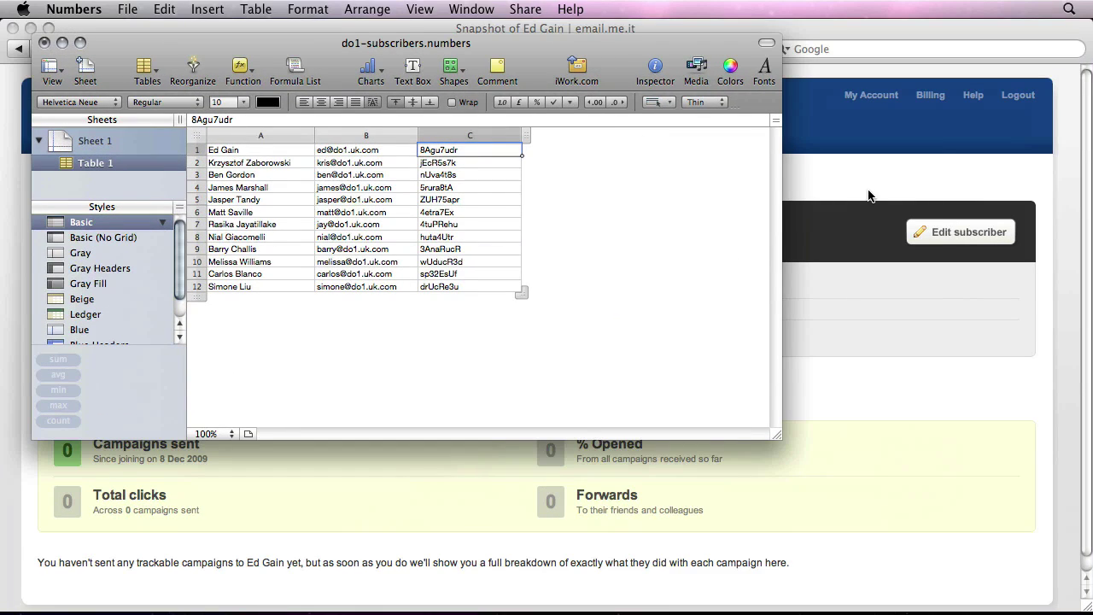
drag(628, 37, 899, 199)
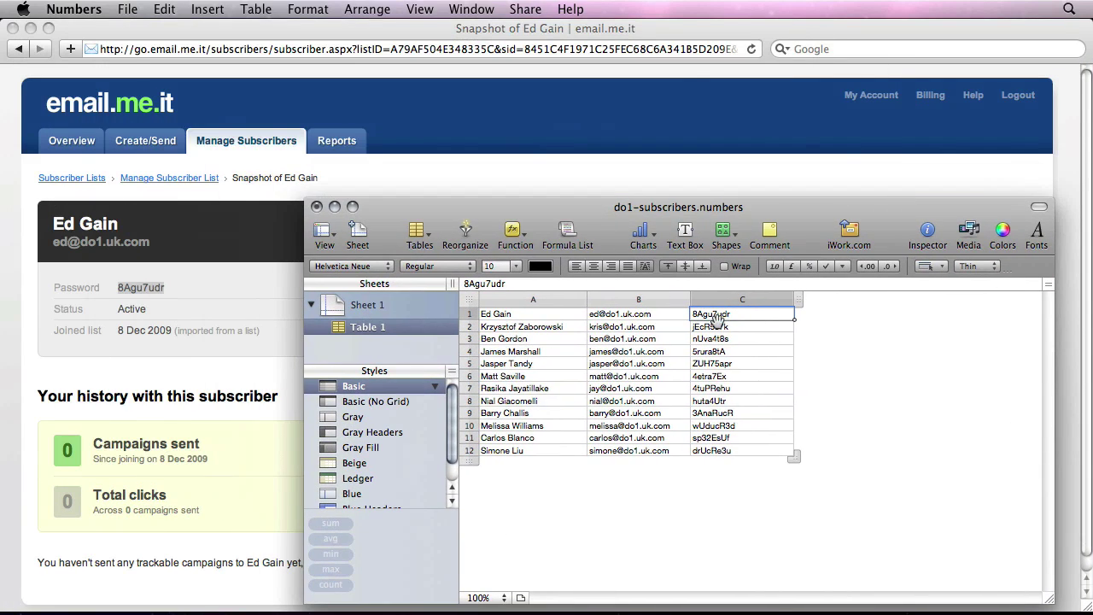
click(272, 288)
click(383, 285)
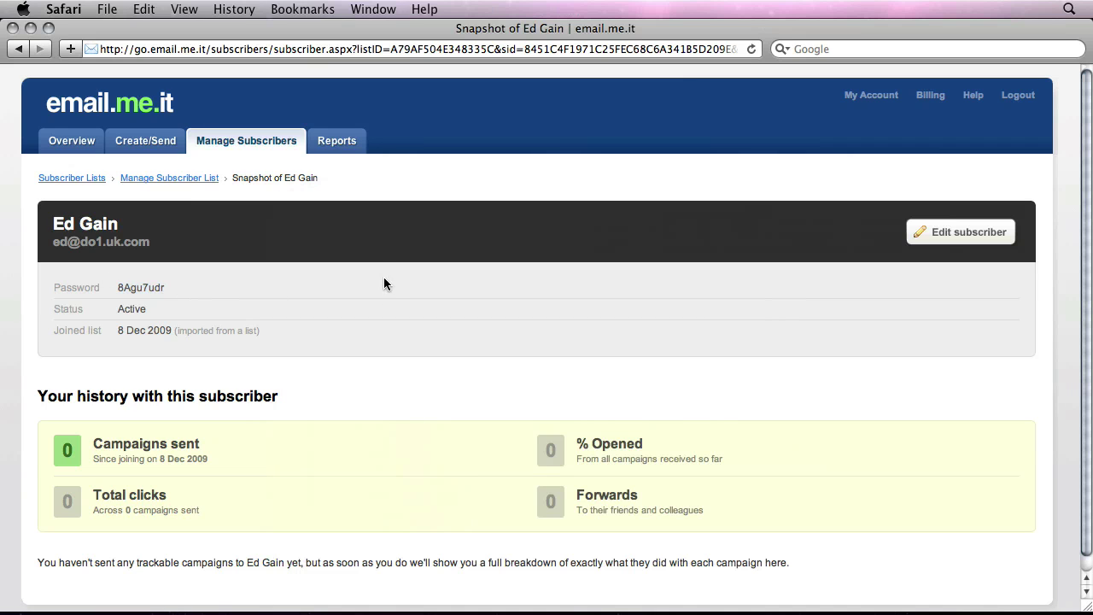
Copy the personalization tag of the password field from the custom fields of the Customer area mailing list.
click(177, 181)
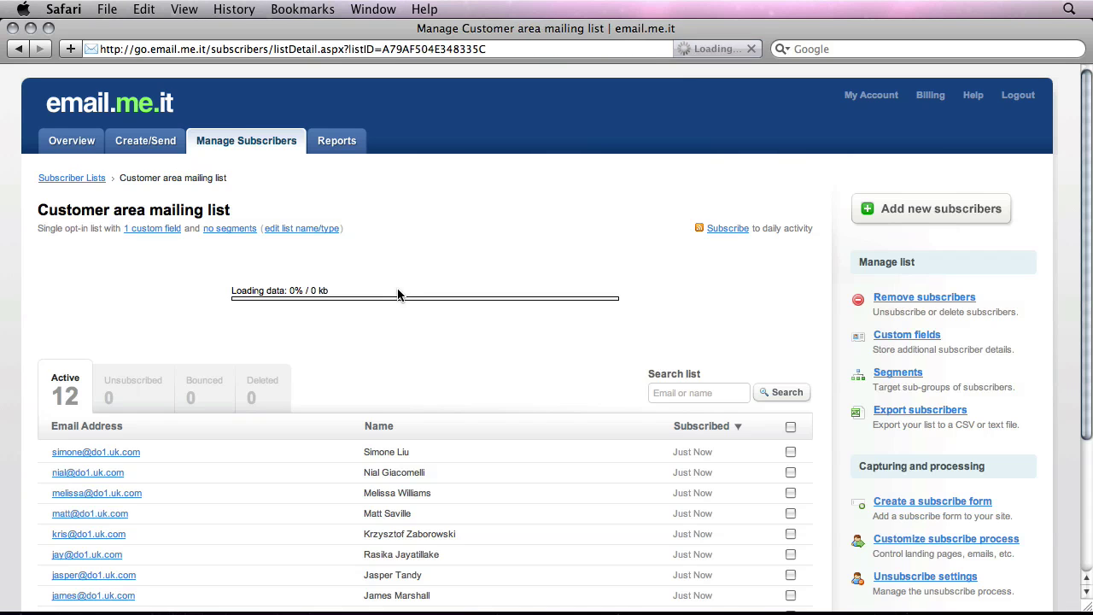
click(154, 229)
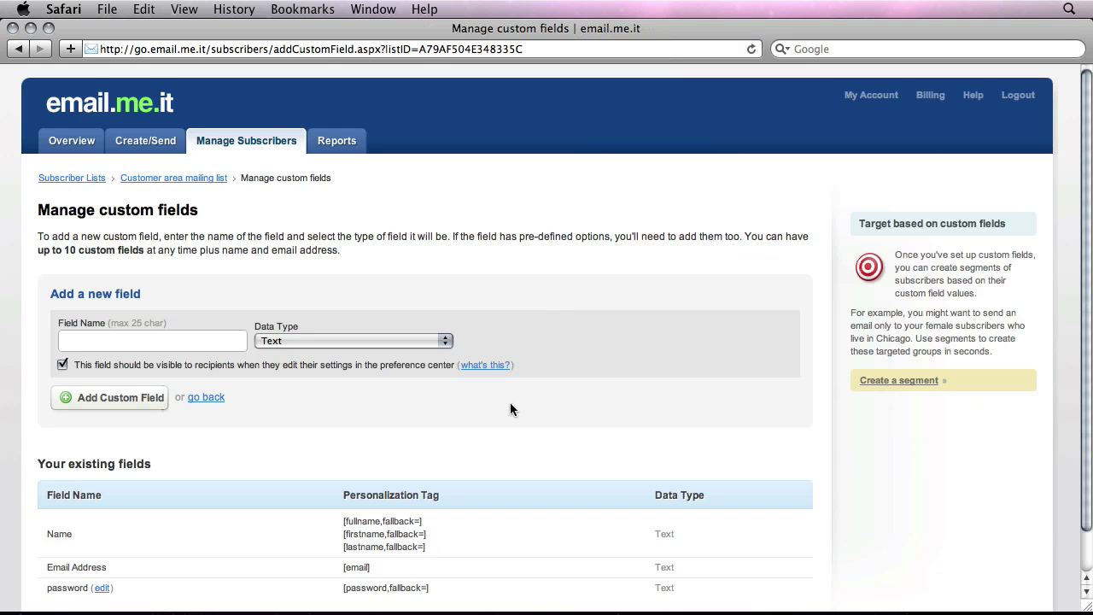
scroll(399, 422, down, 2)
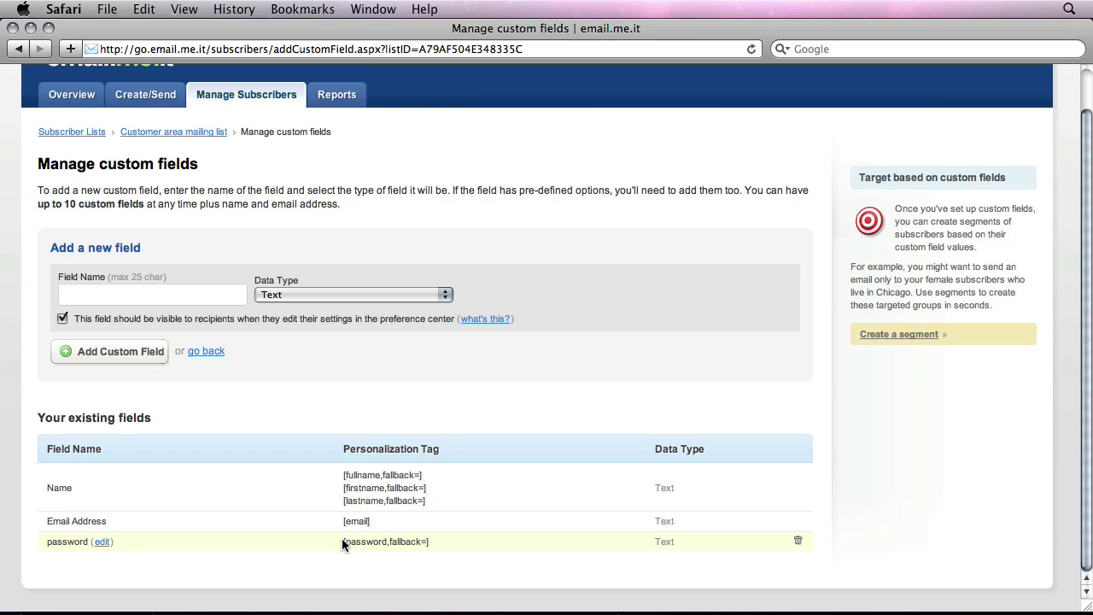
drag(341, 541, 437, 544)
right_click(394, 544)
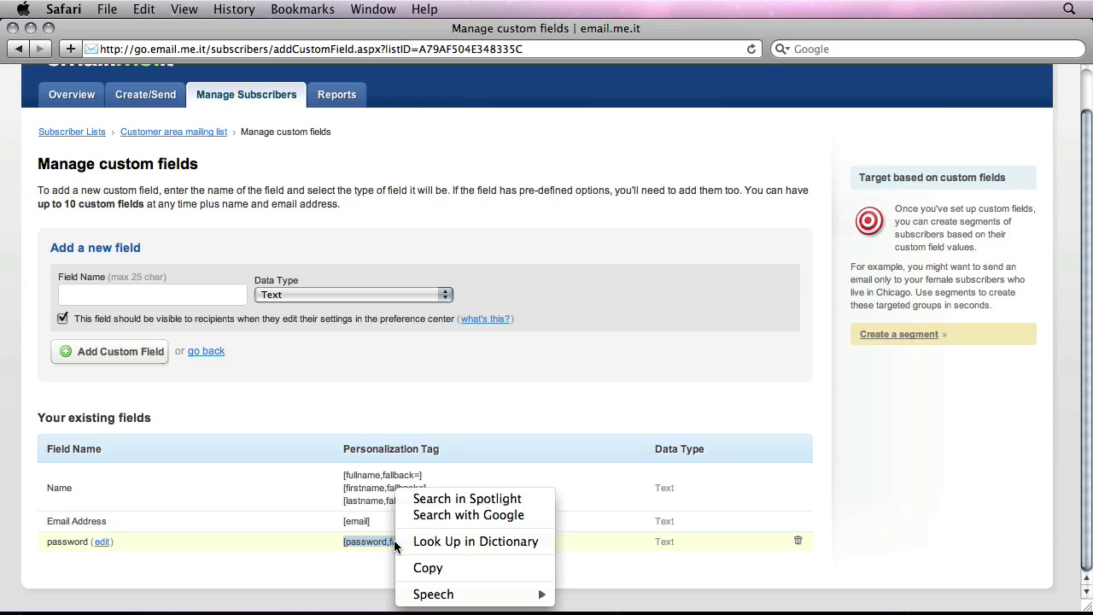
click(427, 568)
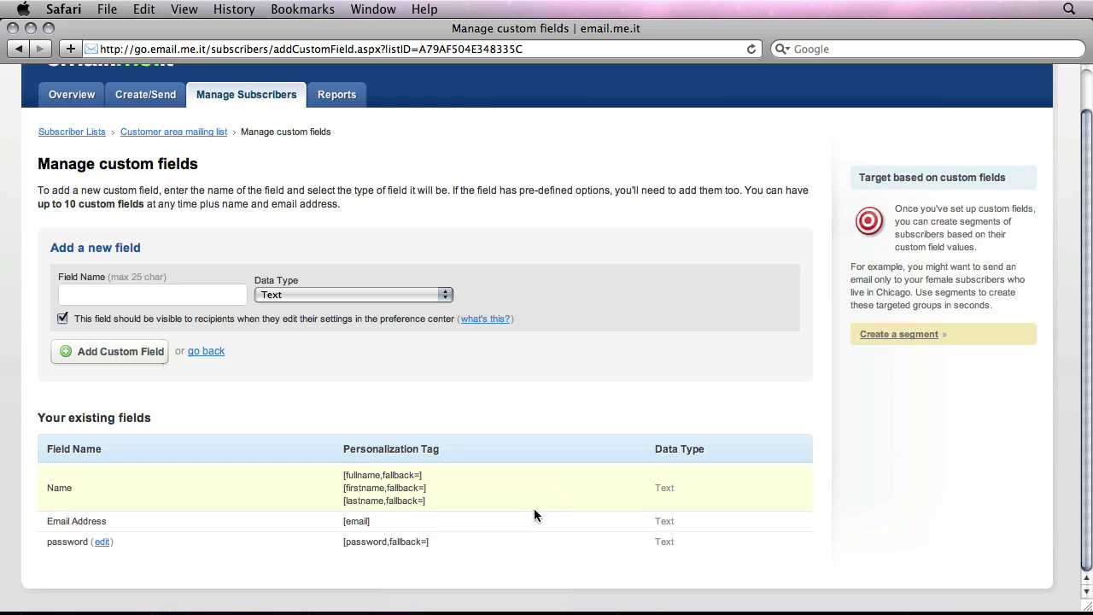
scroll(547, 511, up, 2)
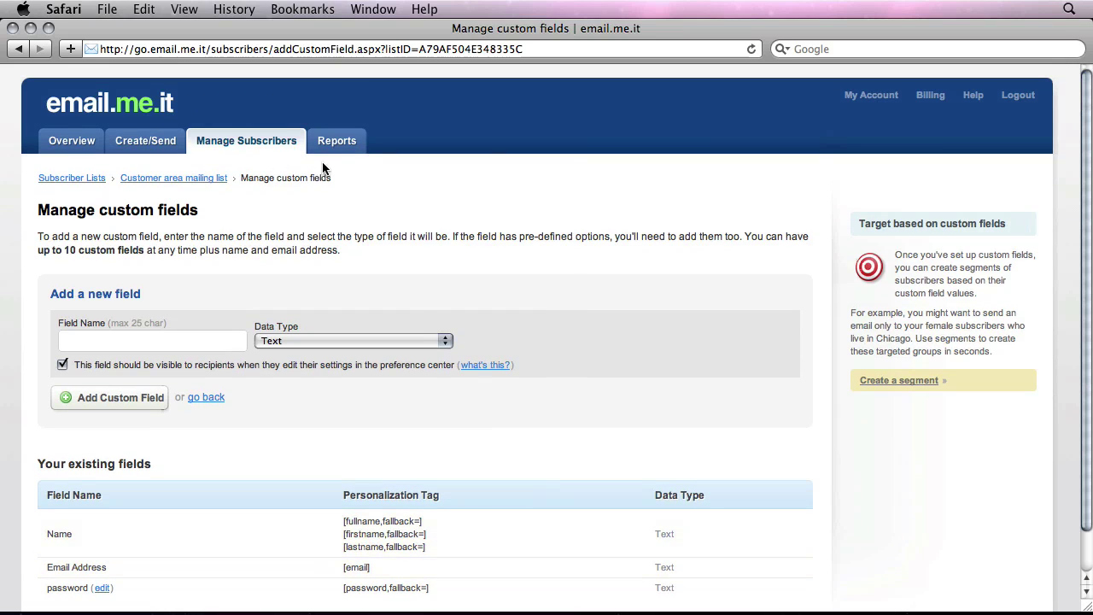
Open the text content of the Customer area launch announcement draft for editing, keeping the Plain text only format.
click(137, 141)
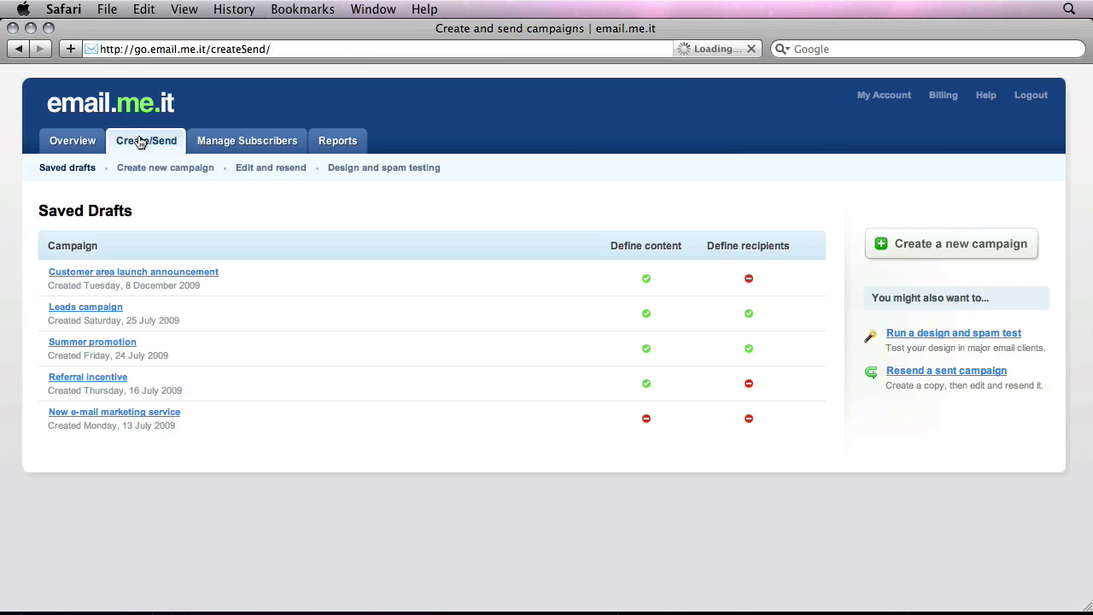
click(188, 273)
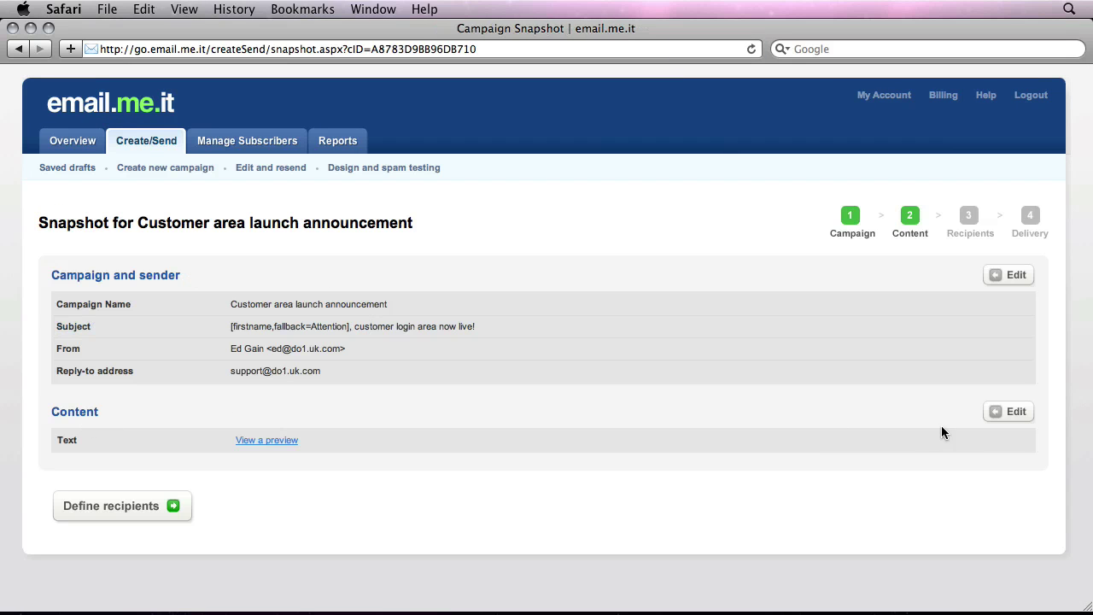
click(1008, 411)
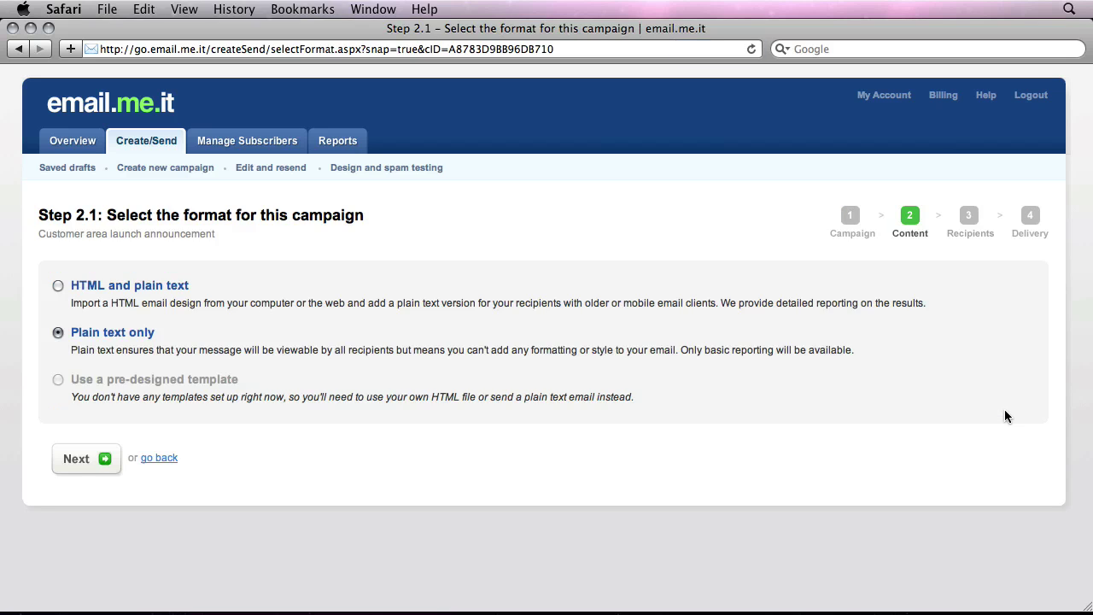
click(71, 454)
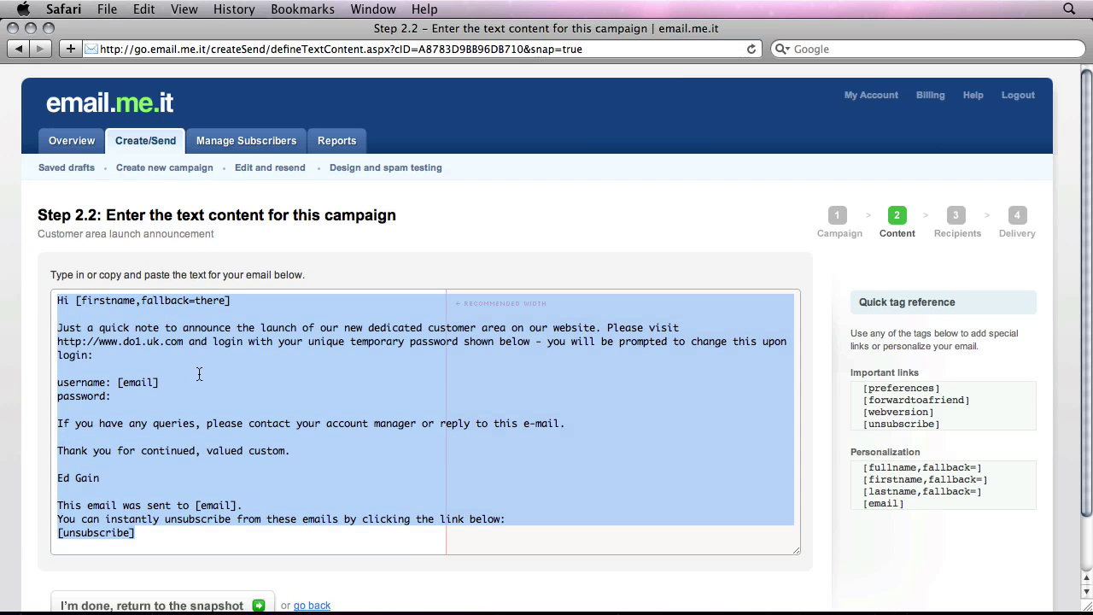
Paste the [password,fallback=] tag after "password:" in the email text and save the content back to the campaign snapshot.
click(199, 360)
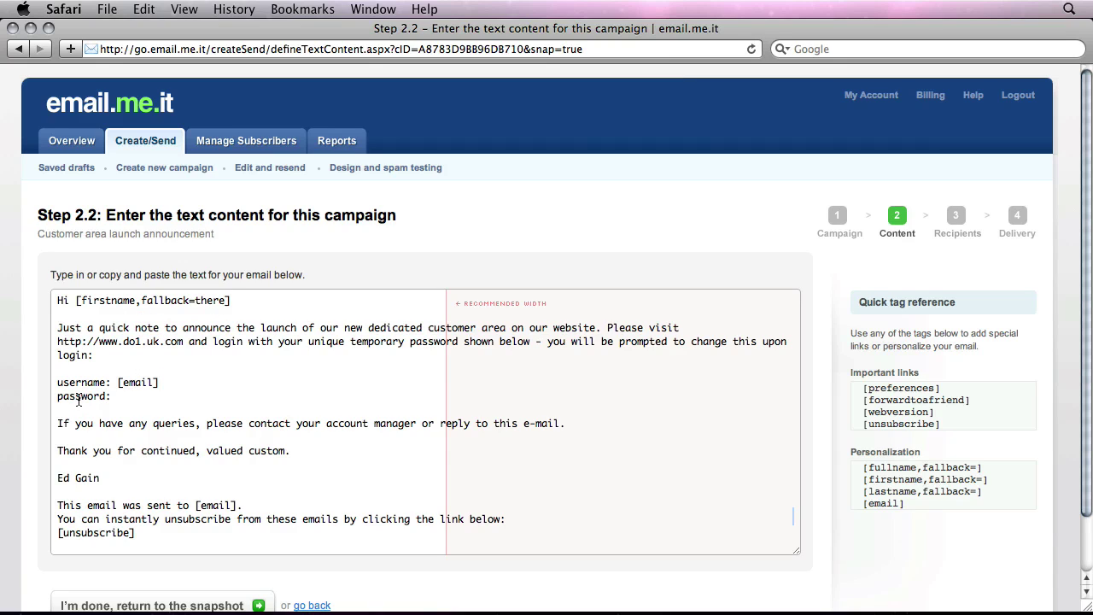
click(143, 396)
right_click(134, 398)
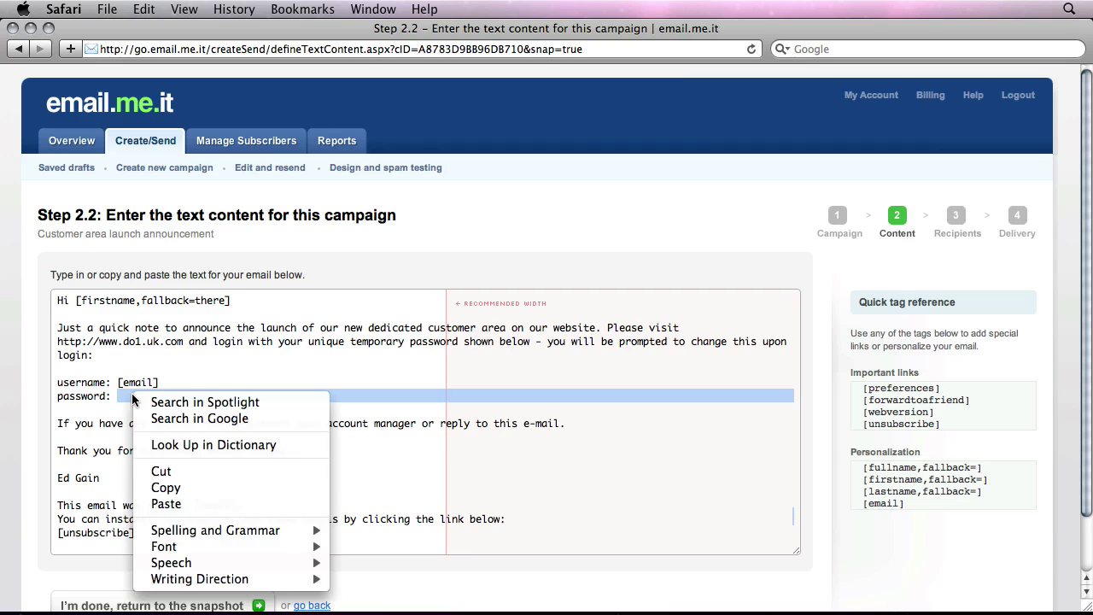
click(166, 504)
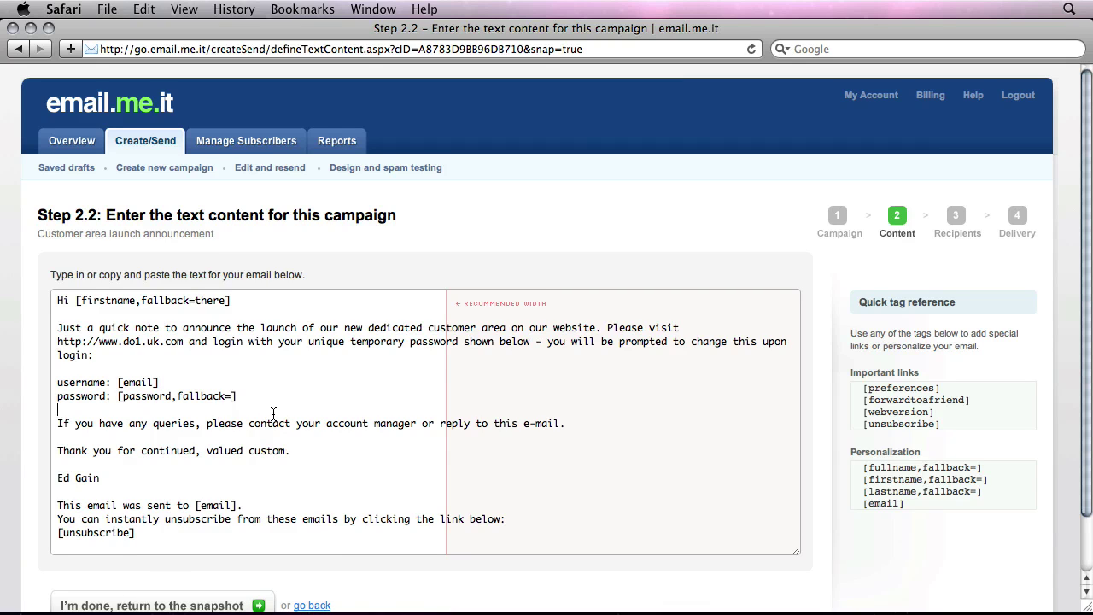
scroll(273, 414, down, 1)
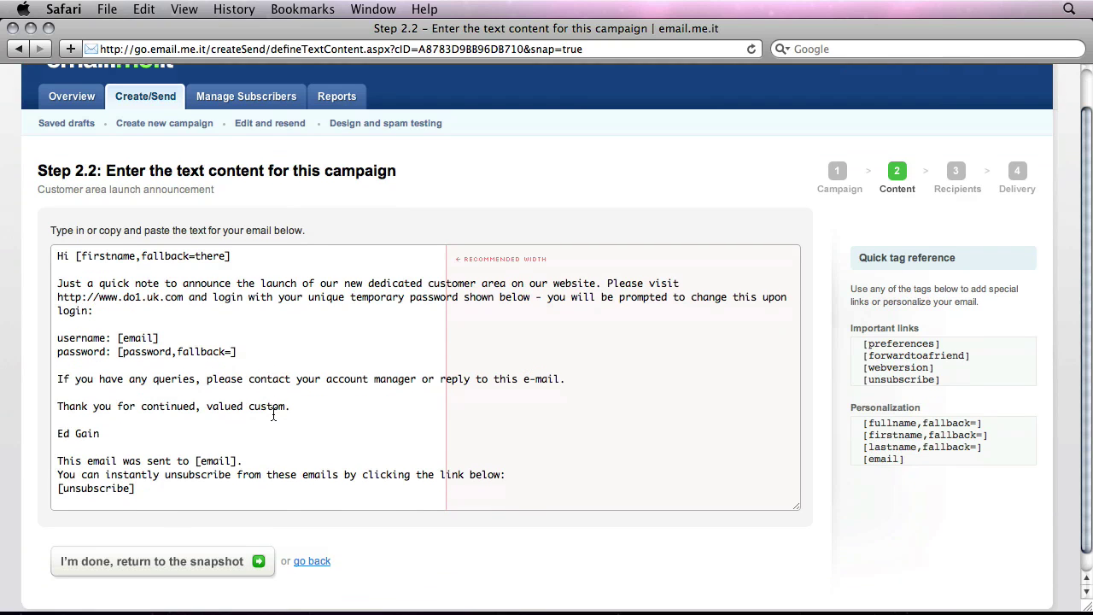
click(204, 566)
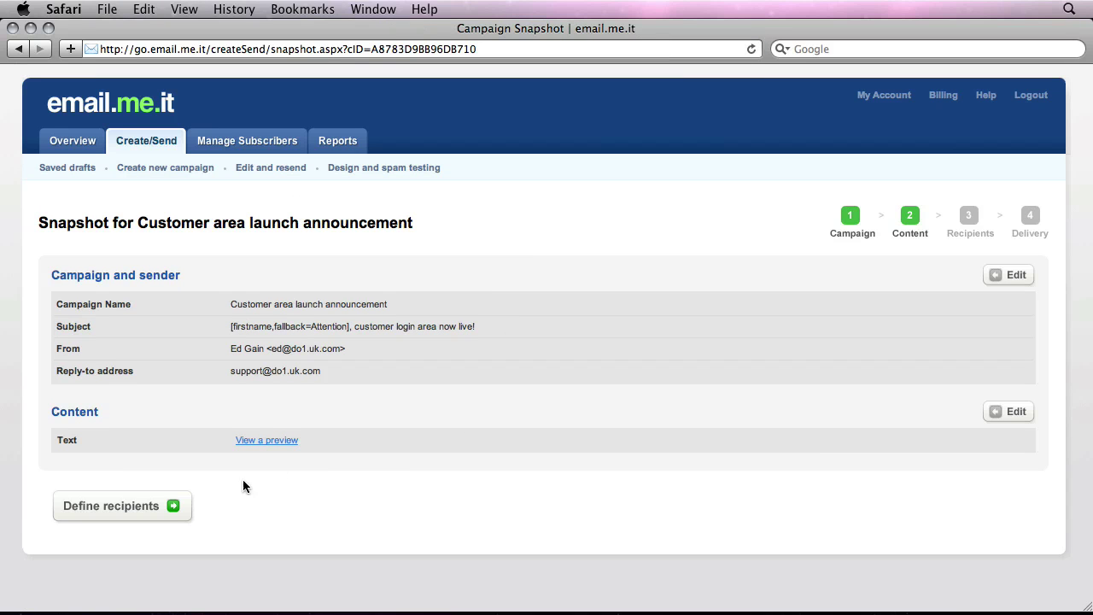
Define the Customer area mailing list as the campaign's recipients.
click(134, 507)
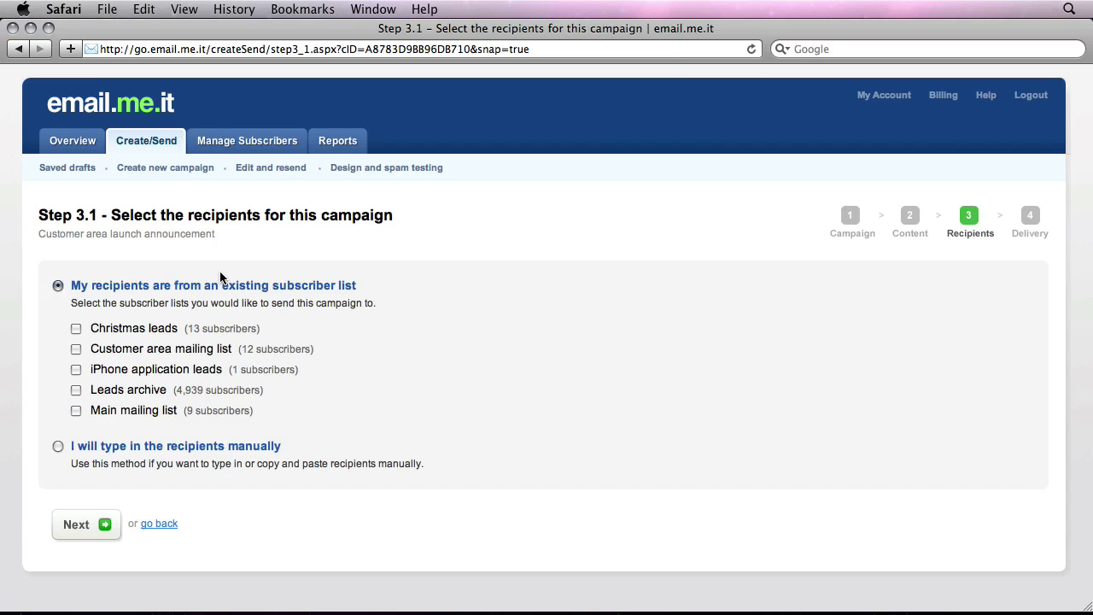
click(76, 349)
click(99, 524)
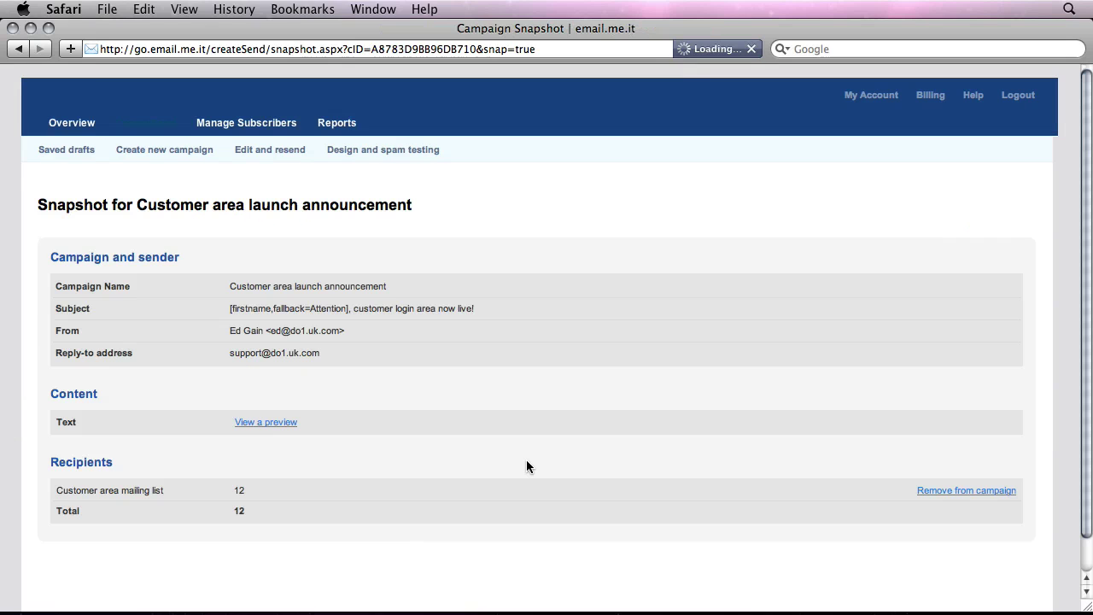
Send a test email to the recently used test address, personalized with a different recipient's details from the Customer area mailing list.
scroll(602, 282, down, 2)
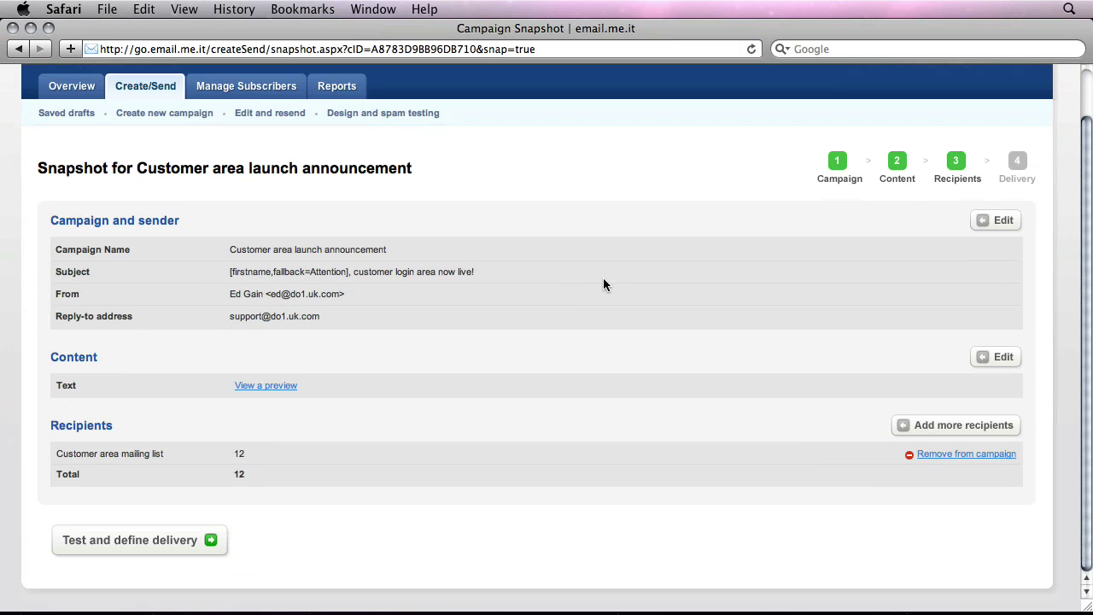
click(181, 541)
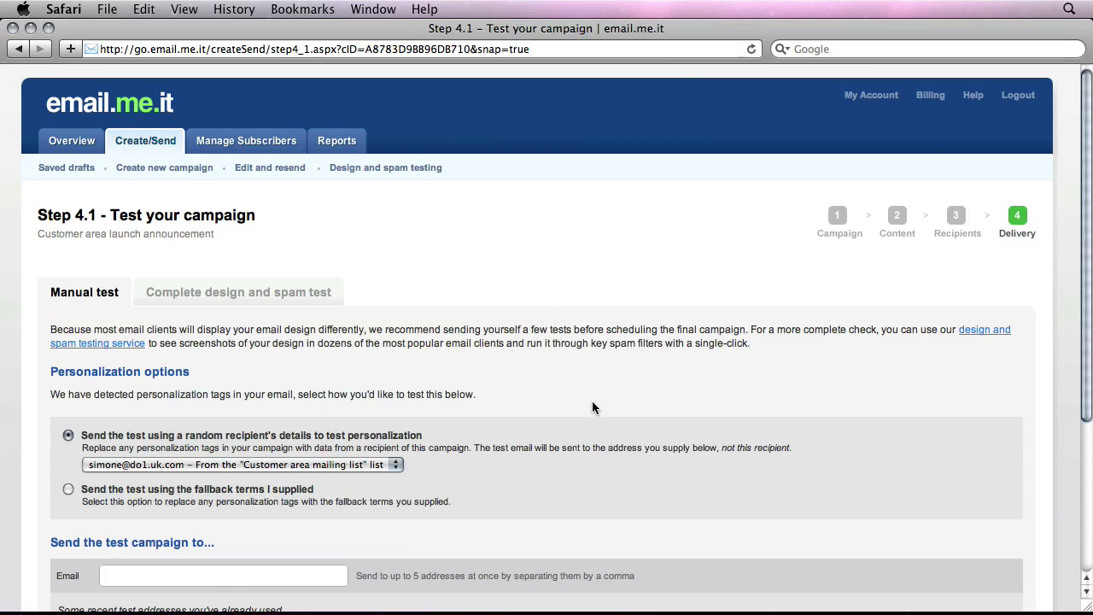
scroll(593, 397, down, 5)
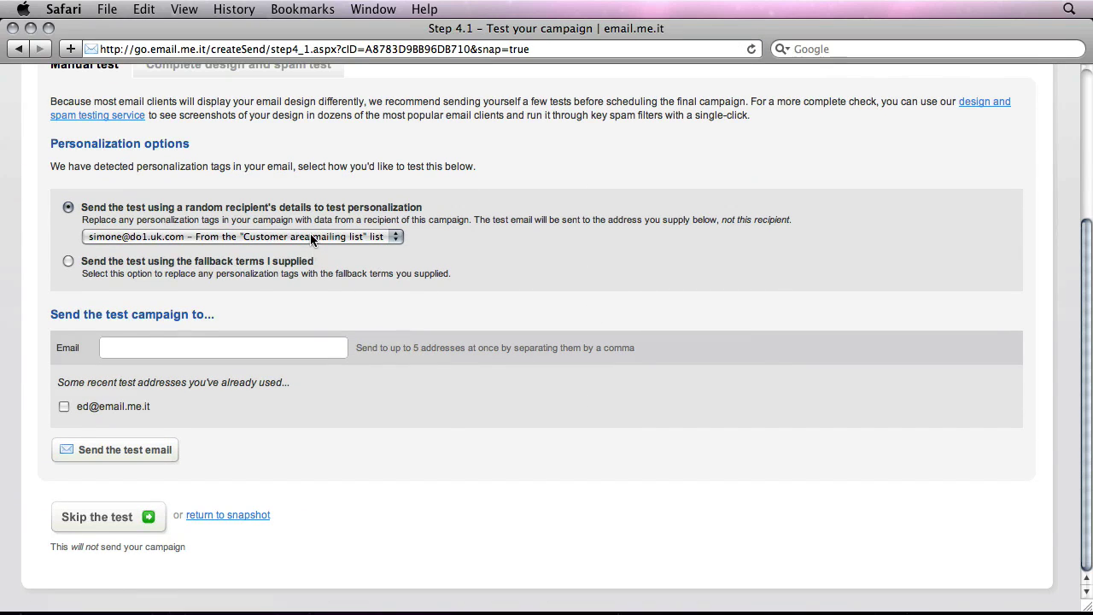
click(359, 236)
click(304, 262)
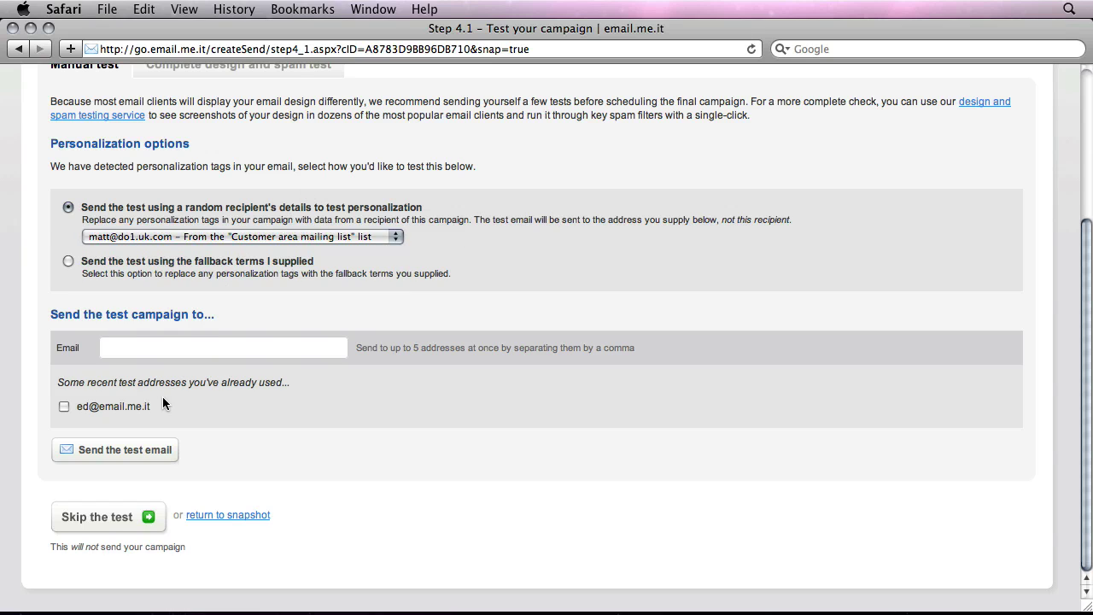
click(64, 408)
click(124, 450)
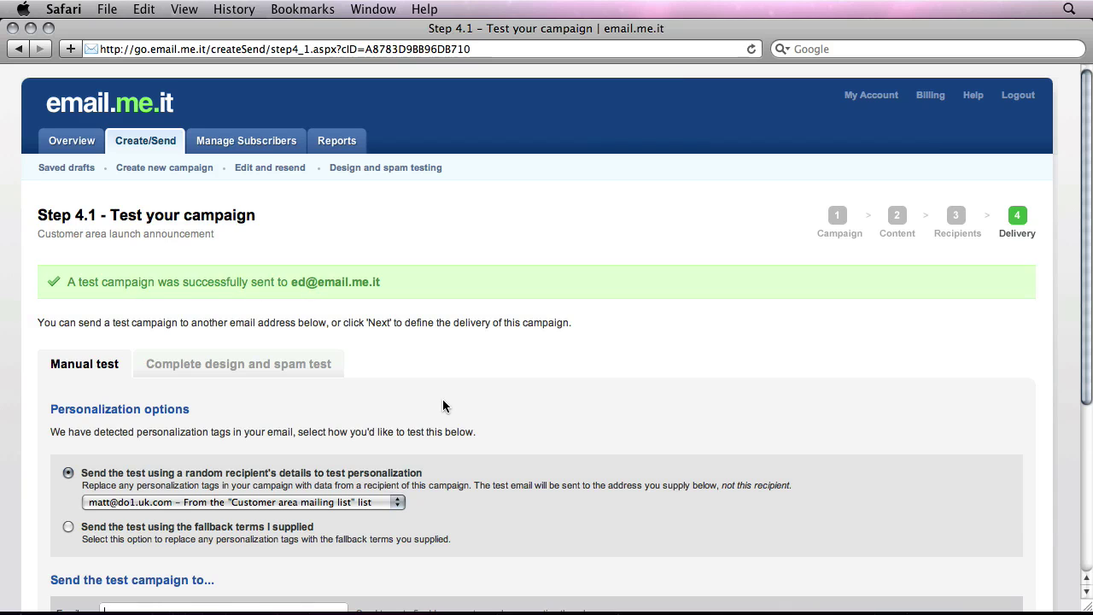
Switch to Mail and open the unread "customer login area now live! - Preview" test message to check its personalization.
key(F9)
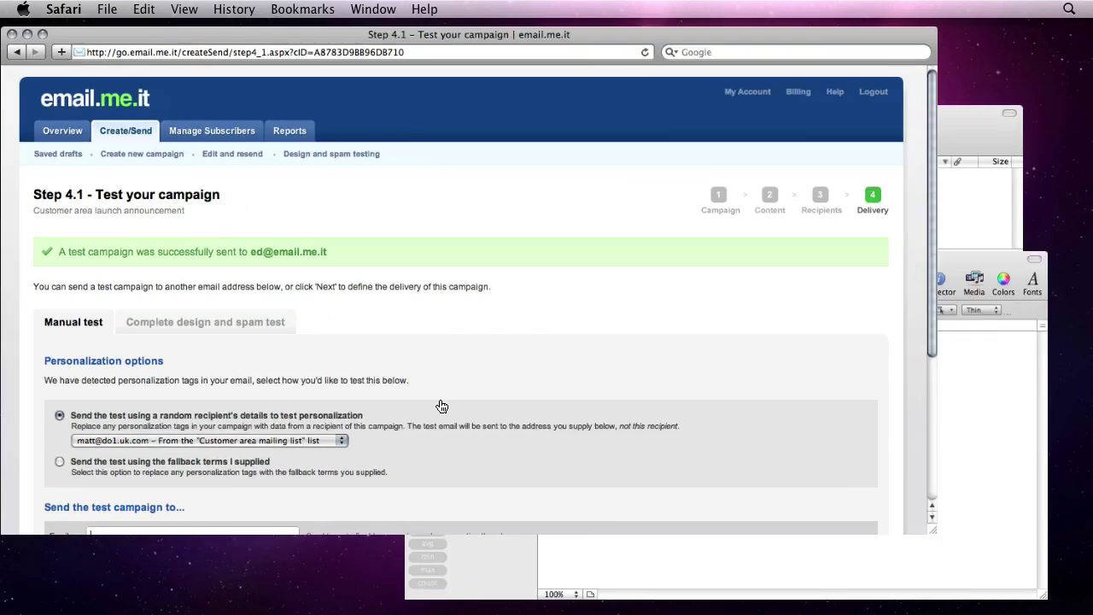
click(824, 227)
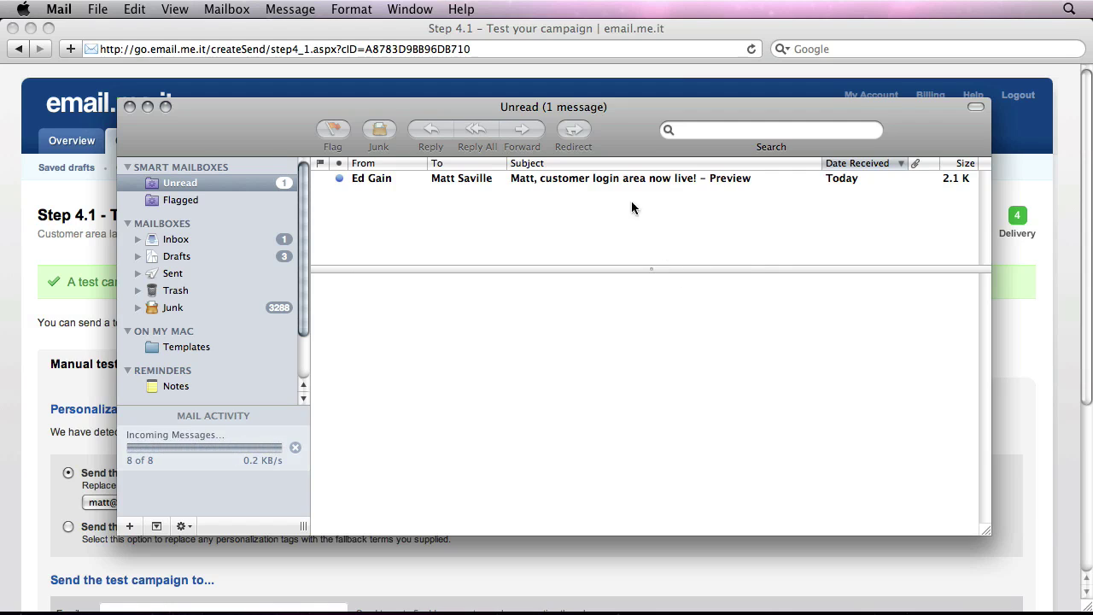
click(568, 177)
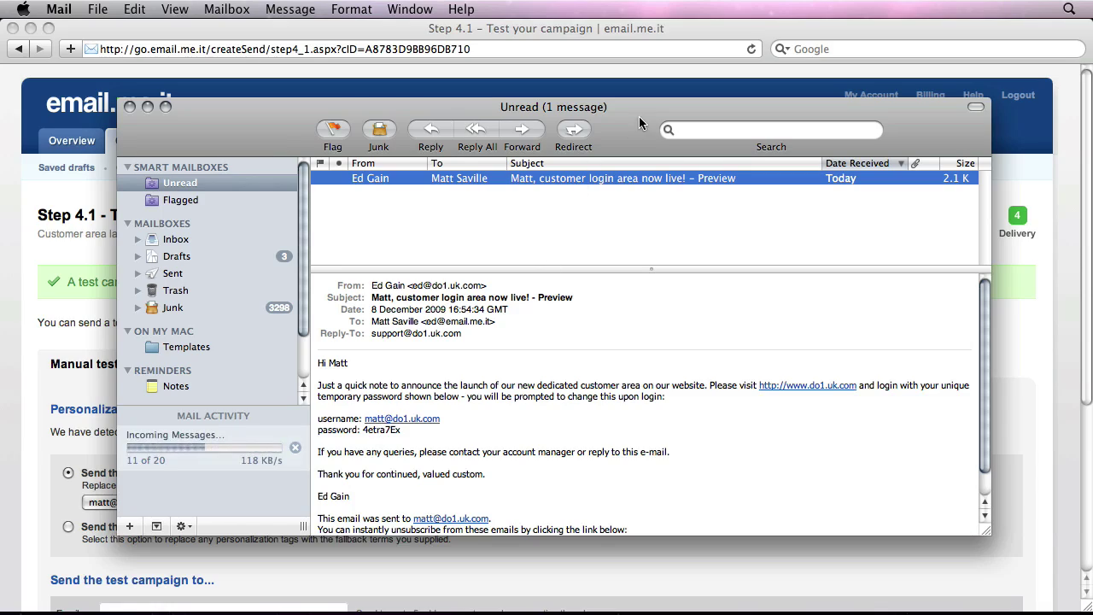
drag(636, 116, 697, 168)
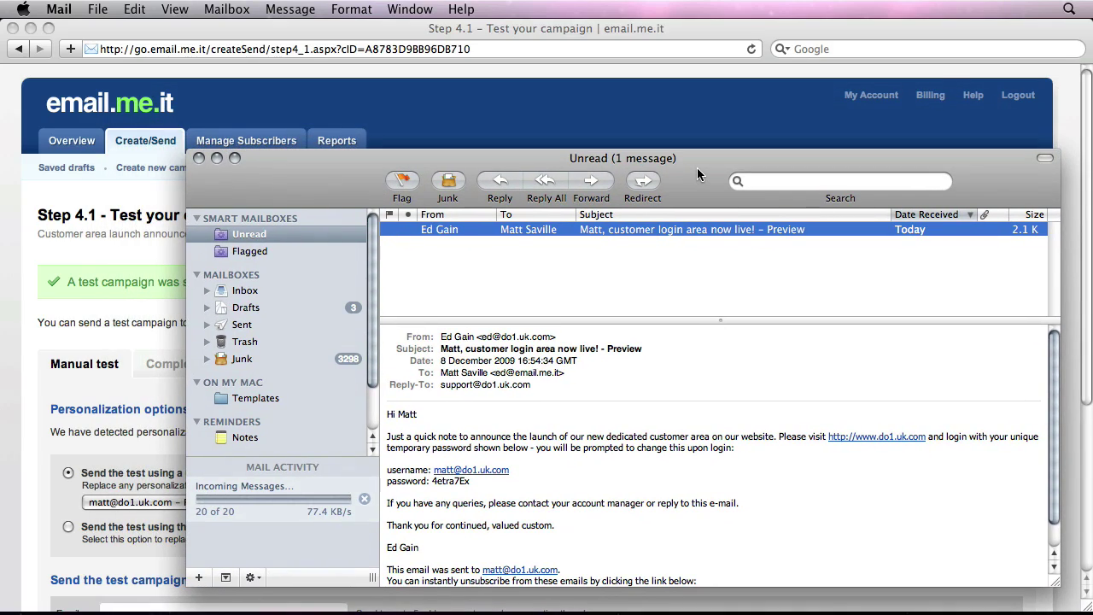
Compare the password in the test email with the test recipient's row in the do1-subscribers spreadsheet in Numbers.
key(F9)
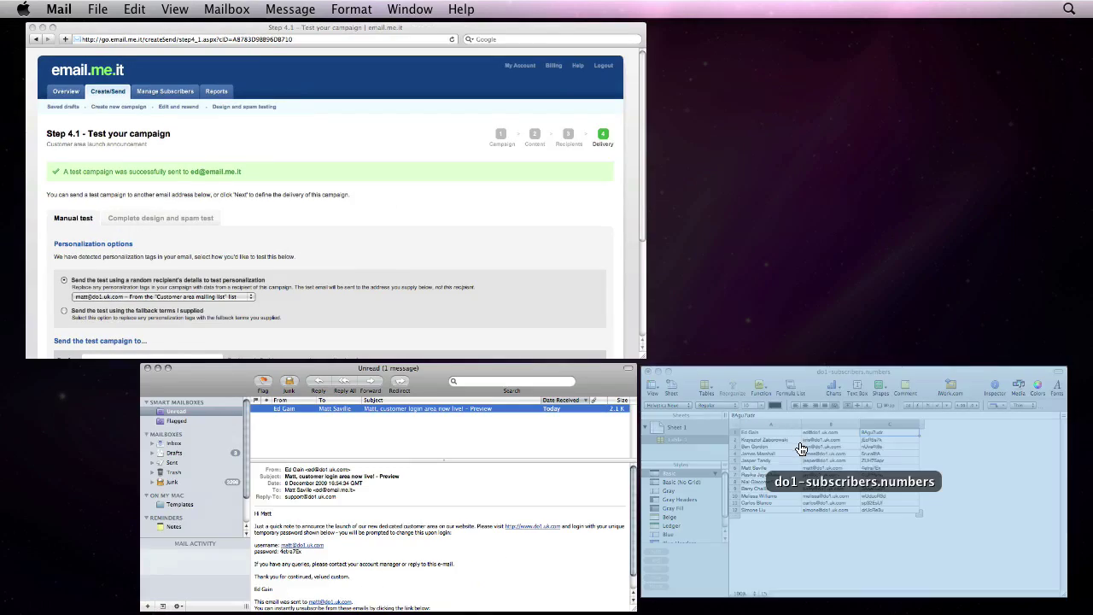
click(800, 450)
drag(794, 205, 516, 37)
click(186, 208)
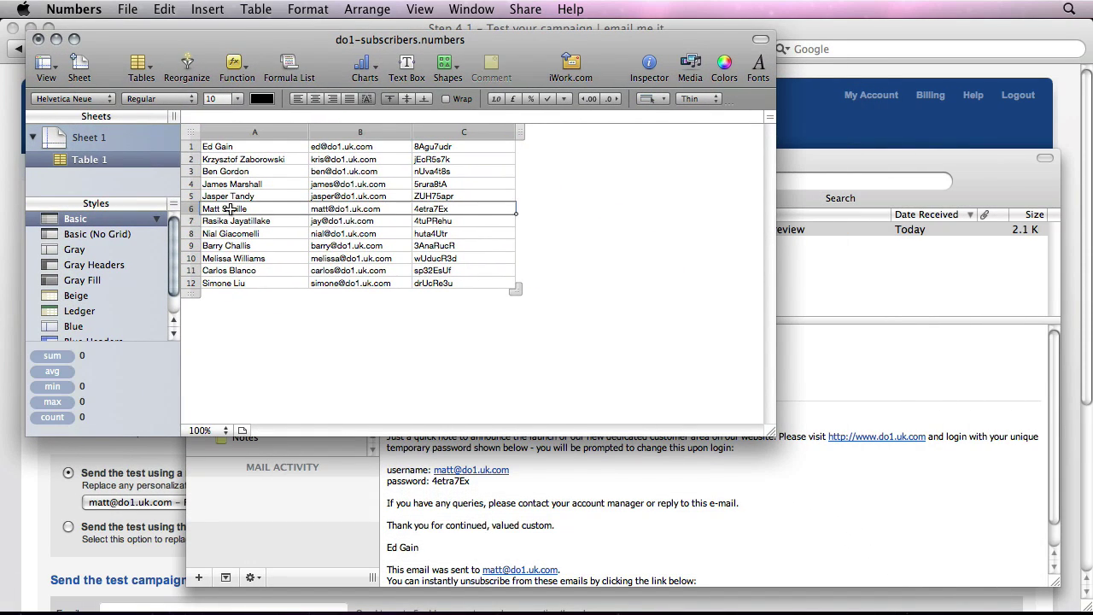
drag(851, 167, 737, 238)
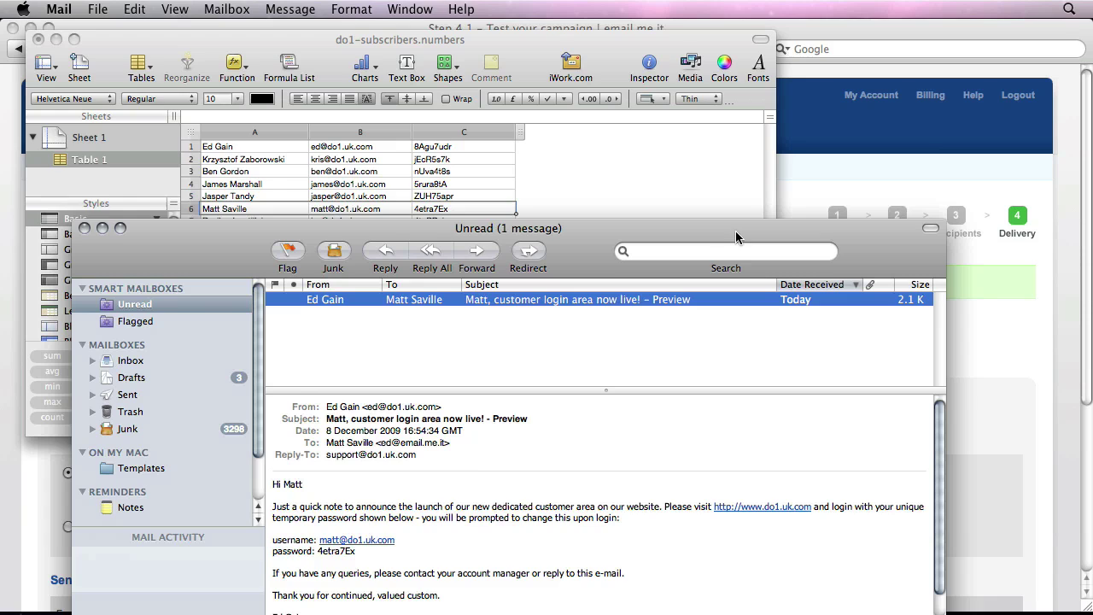
double_click(324, 552)
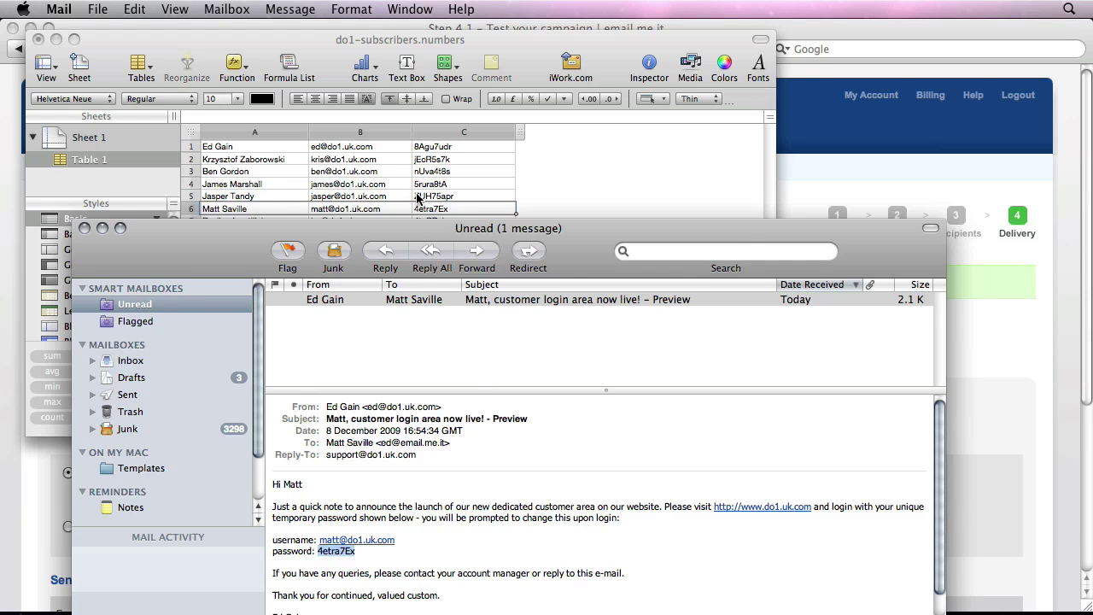